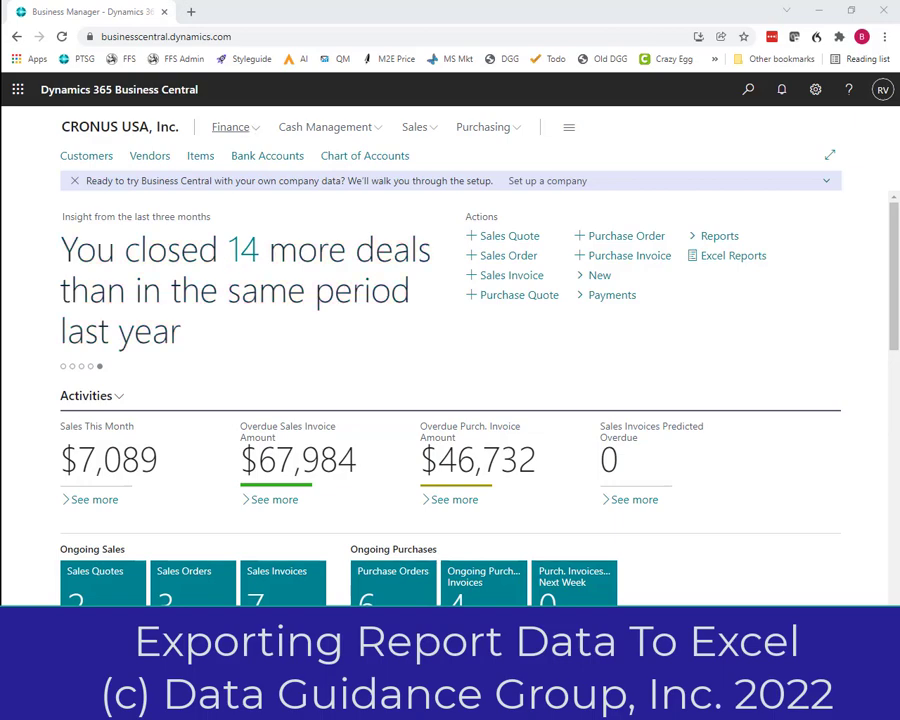
Open the Chart of Accounts list from the Finance area.
{"action": "left_click", "coordinate": [230, 127]}
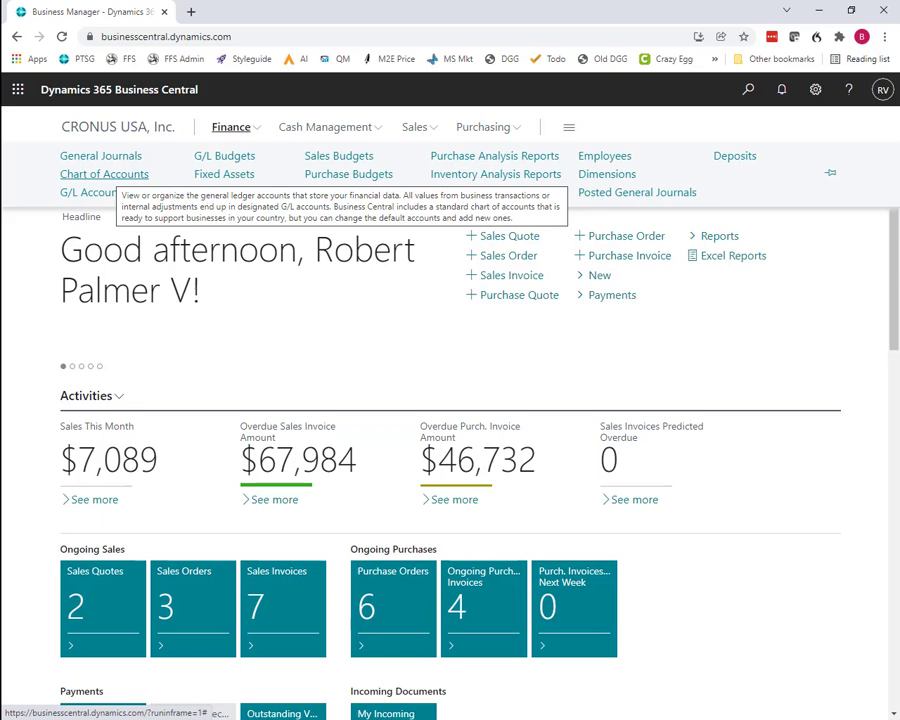
{"action": "left_click", "coordinate": [104, 174]}
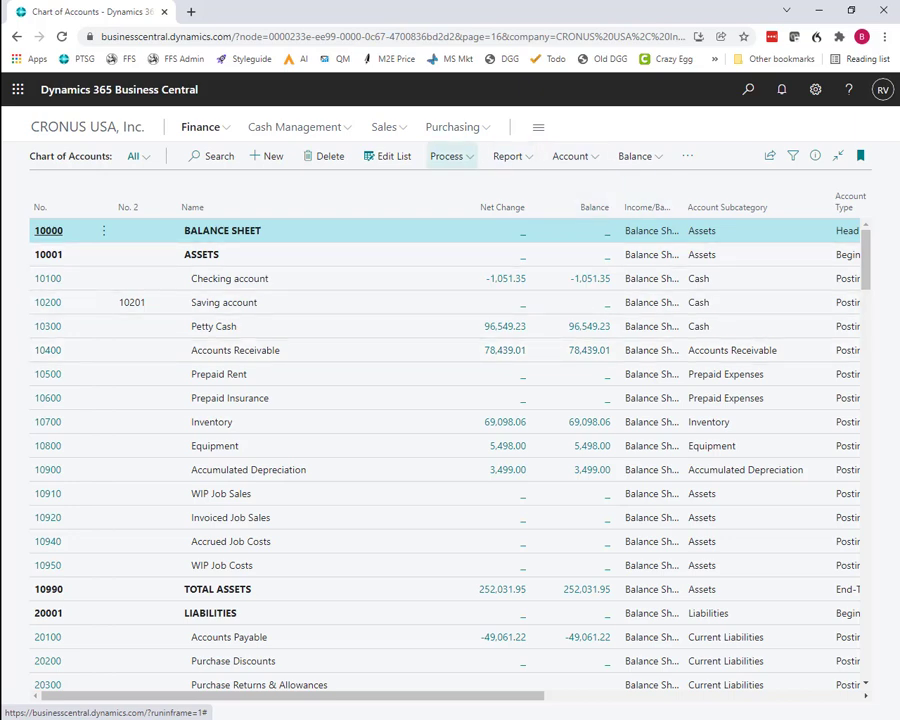
Open the request page of the Chart of Accounts report from the list's additional reports.
{"action": "left_click", "coordinate": [448, 156]}
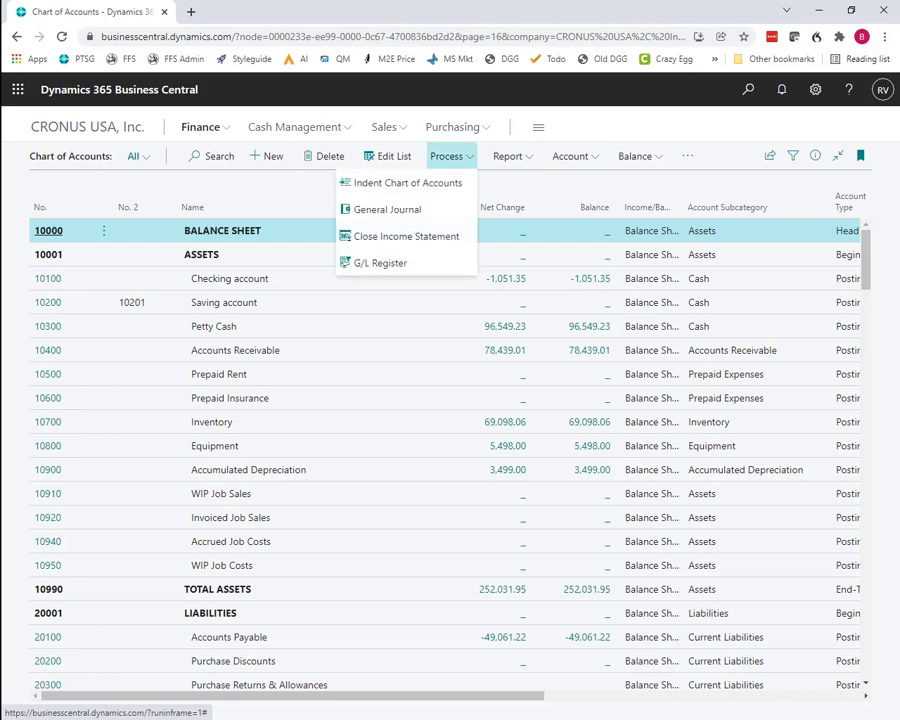
{"action": "left_click", "coordinate": [512, 156]}
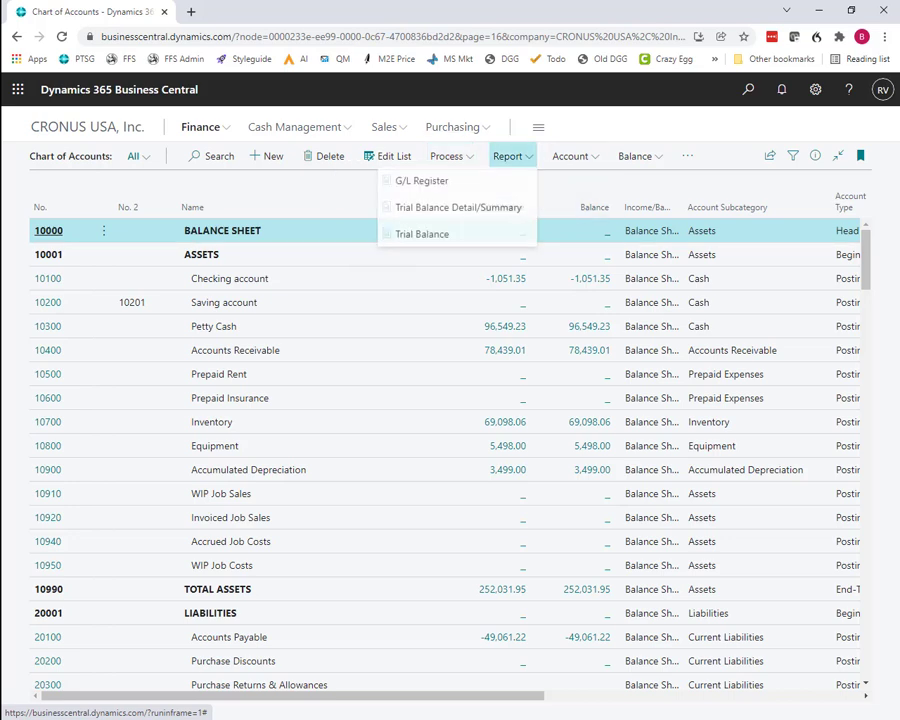
{"action": "left_click", "coordinate": [575, 156]}
{"action": "left_click", "coordinate": [570, 156]}
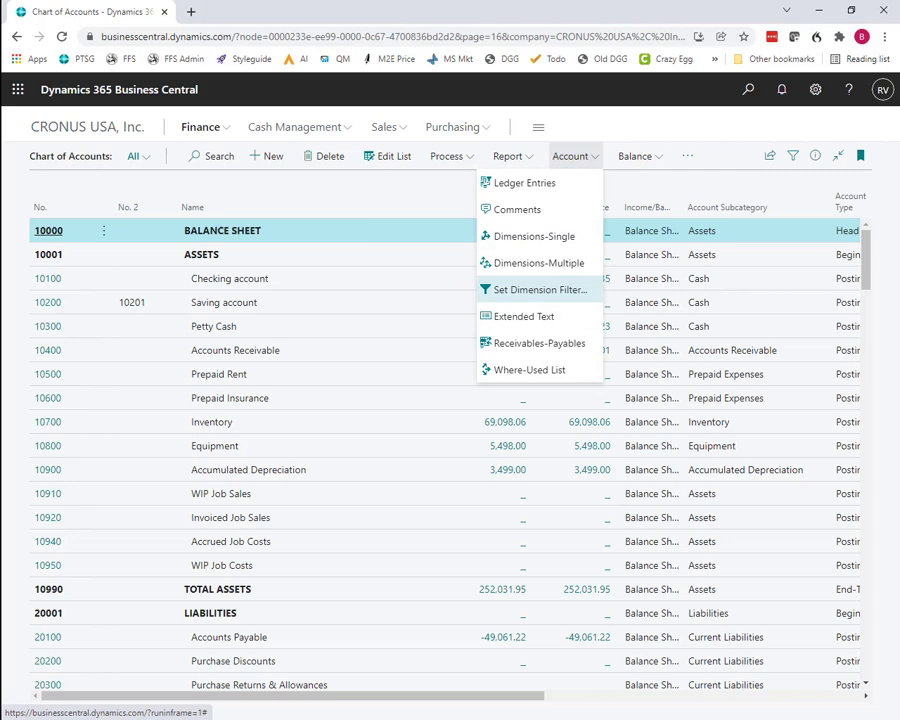
{"action": "left_click", "coordinate": [634, 156]}
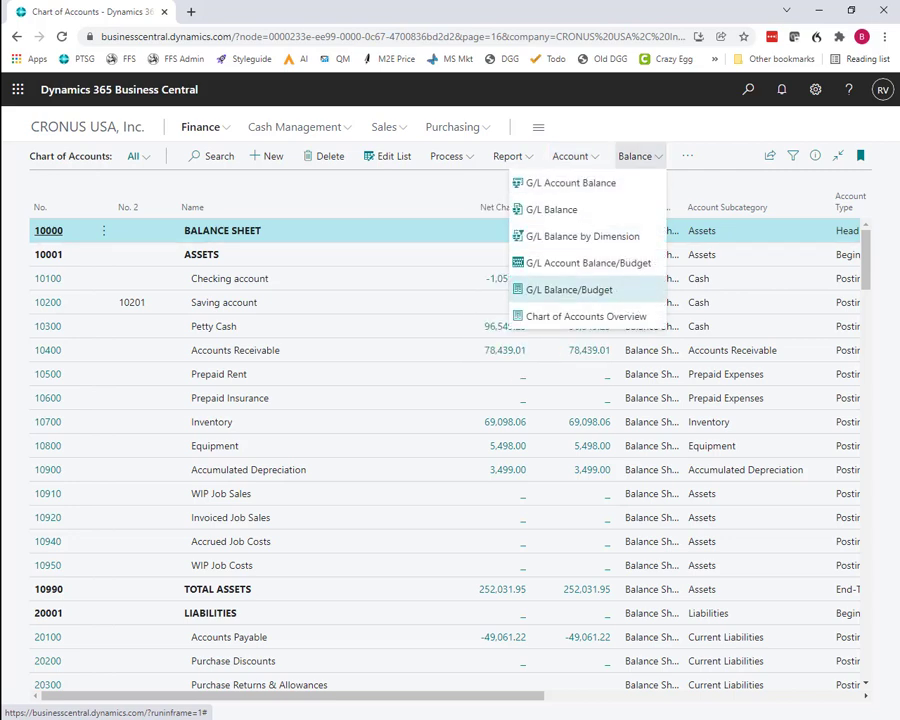
{"action": "left_click", "coordinate": [687, 156]}
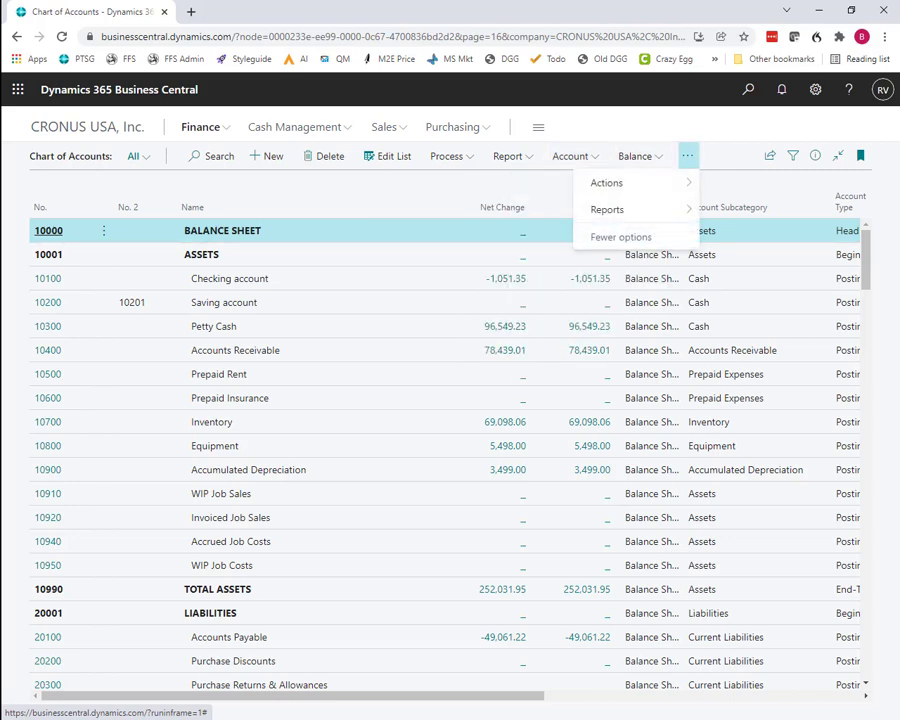
{"action": "mouse_move", "coordinate": [606, 183]}
{"action": "mouse_move", "coordinate": [755, 183]}
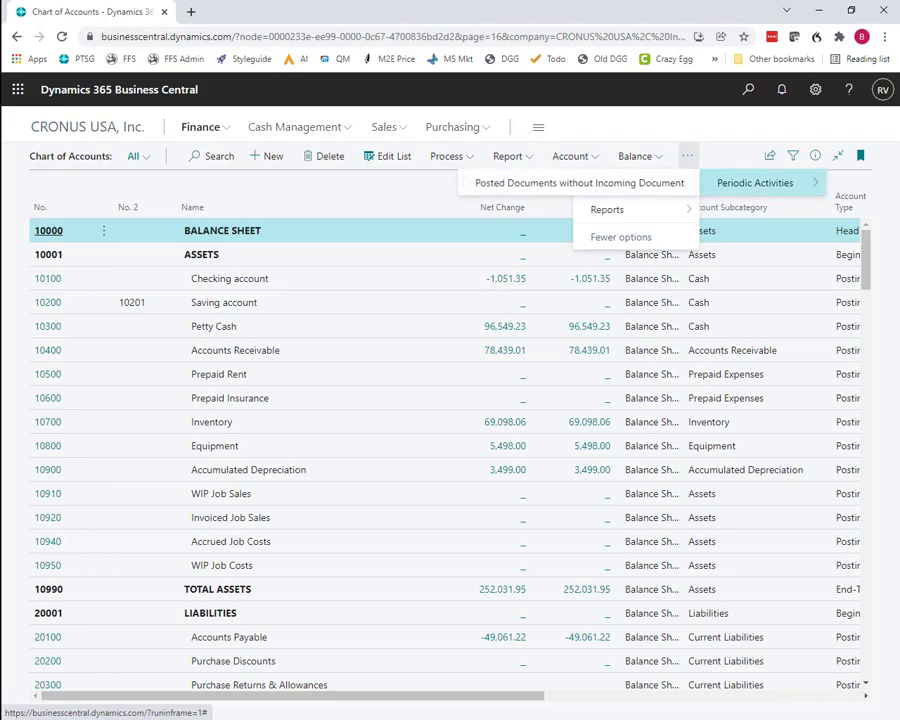
{"action": "mouse_move", "coordinate": [607, 210]}
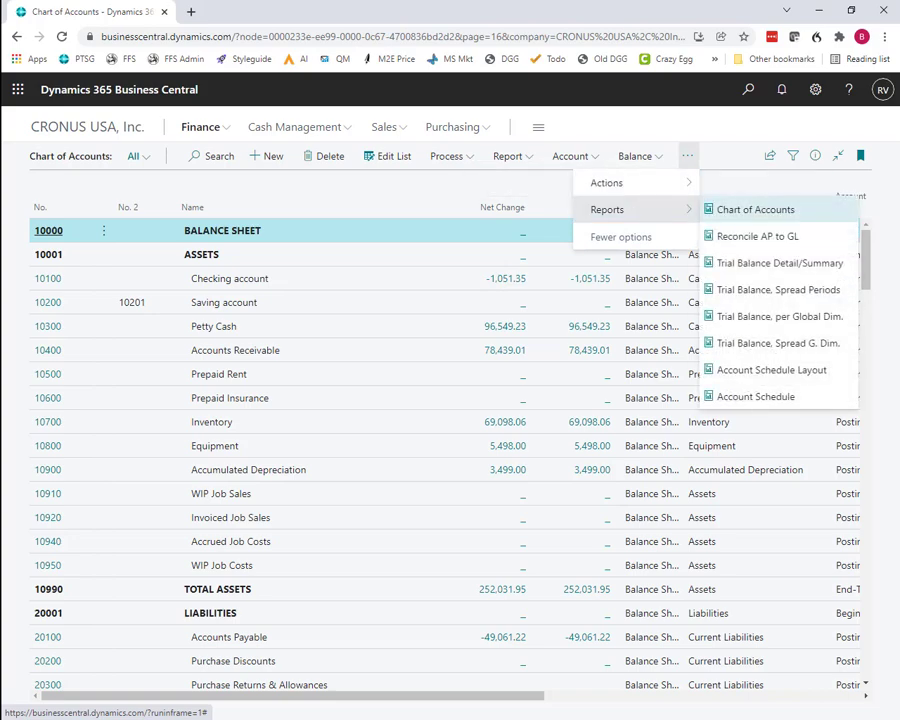
{"action": "left_click", "coordinate": [755, 210]}
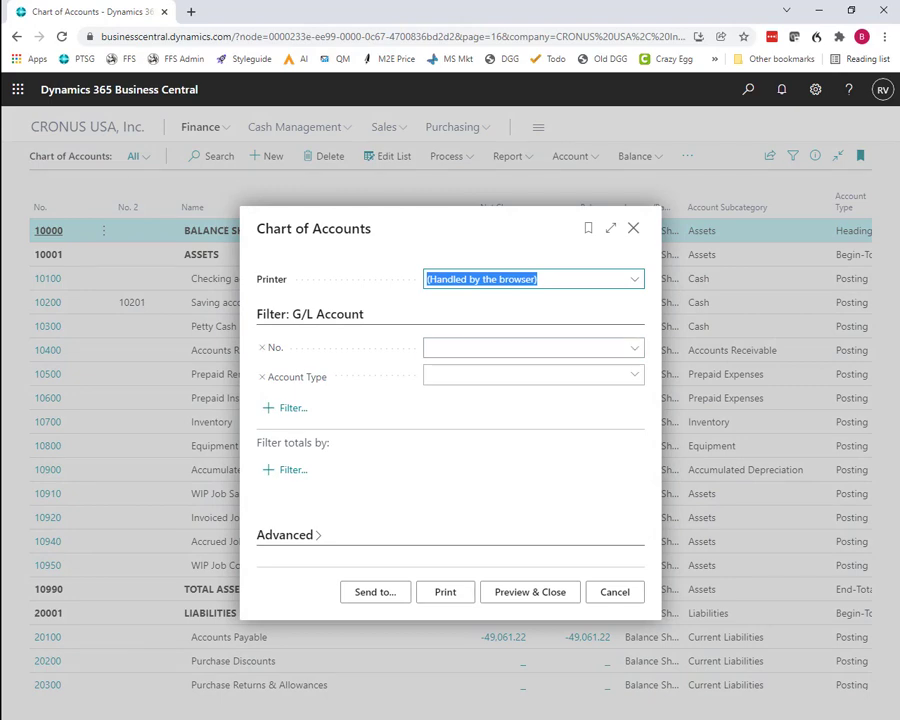
Export the report as Microsoft Excel Document (data and layout) and open the downloaded Chart of Accounts.xlsx.
{"action": "left_click", "coordinate": [375, 591]}
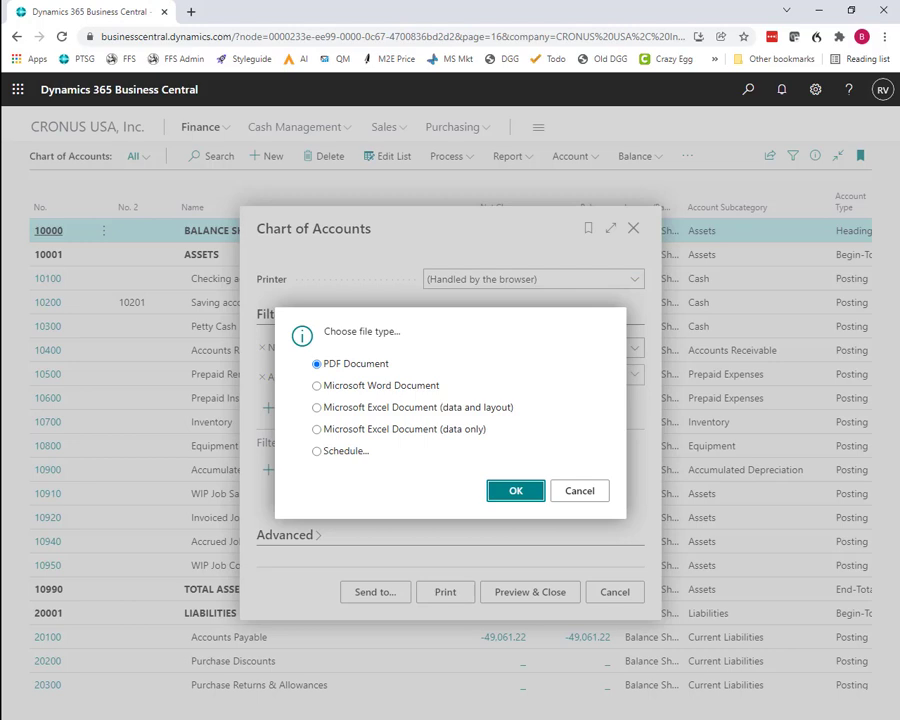
{"action": "left_click", "coordinate": [317, 408]}
{"action": "left_click", "coordinate": [516, 491]}
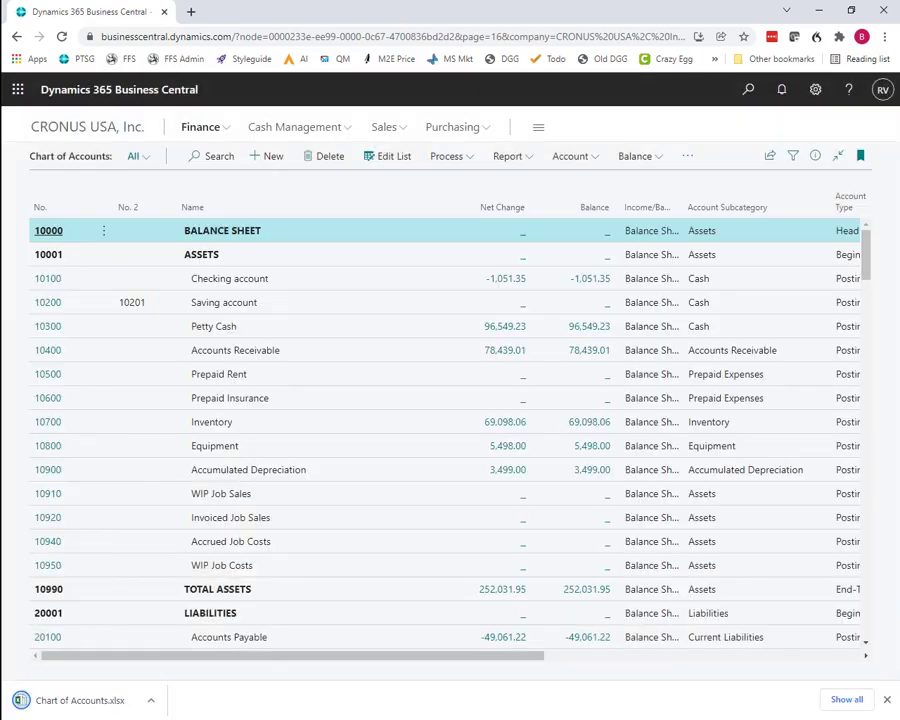
{"action": "left_click", "coordinate": [28, 700]}
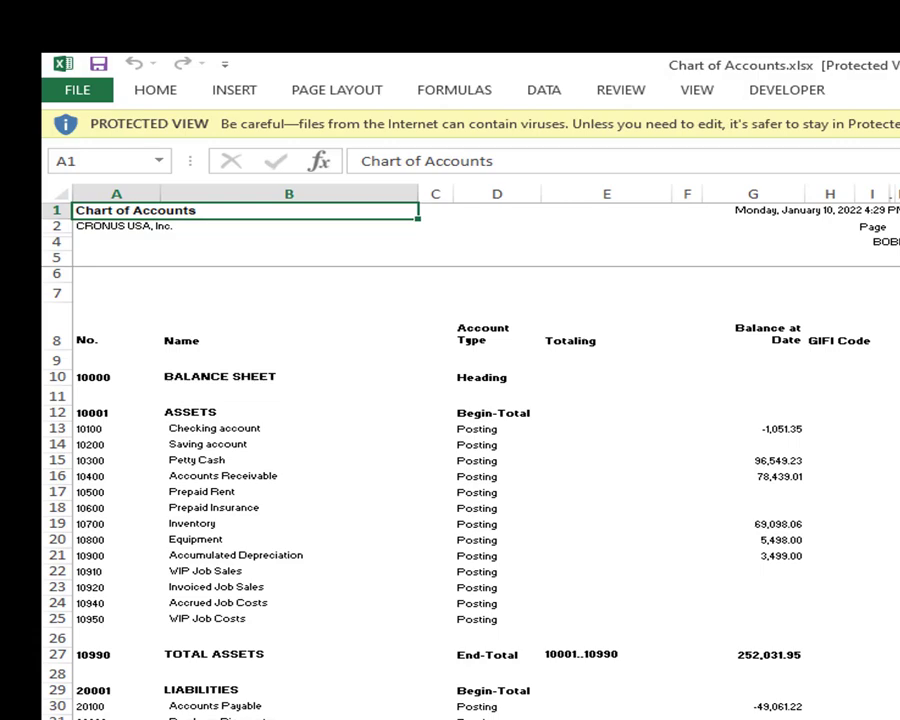
Examine the exported report's layout, account balances and total assets in the workbook, and close it.
{"action": "left_click_drag", "start_coordinate": [320, 414], "coordinate": [672, 465]}
{"action": "left_click_drag", "start_coordinate": [795, 432], "coordinate": [795, 665]}
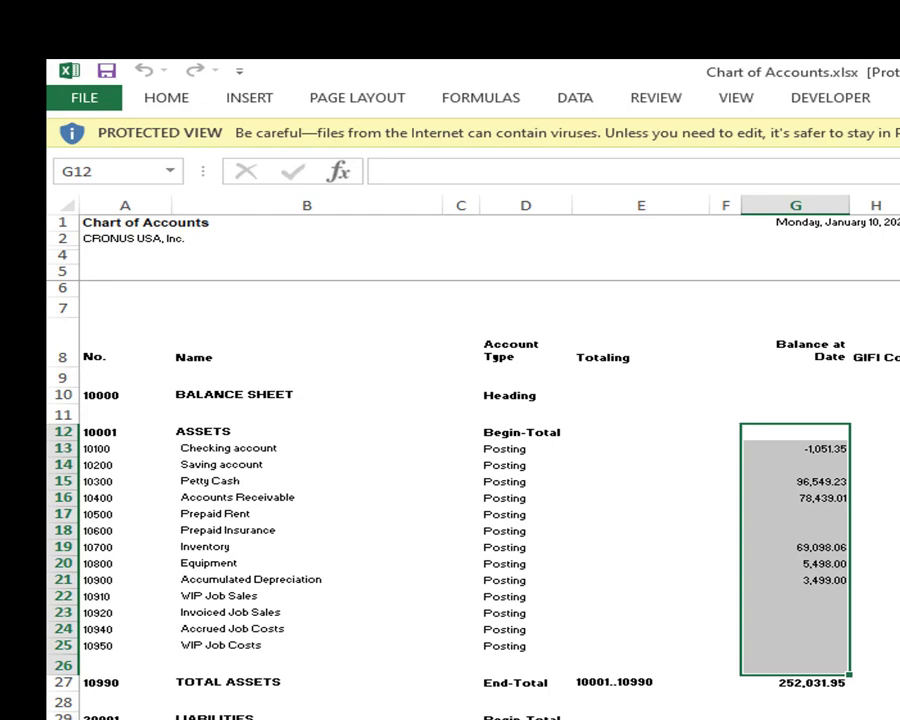
{"action": "left_click", "coordinate": [795, 683]}
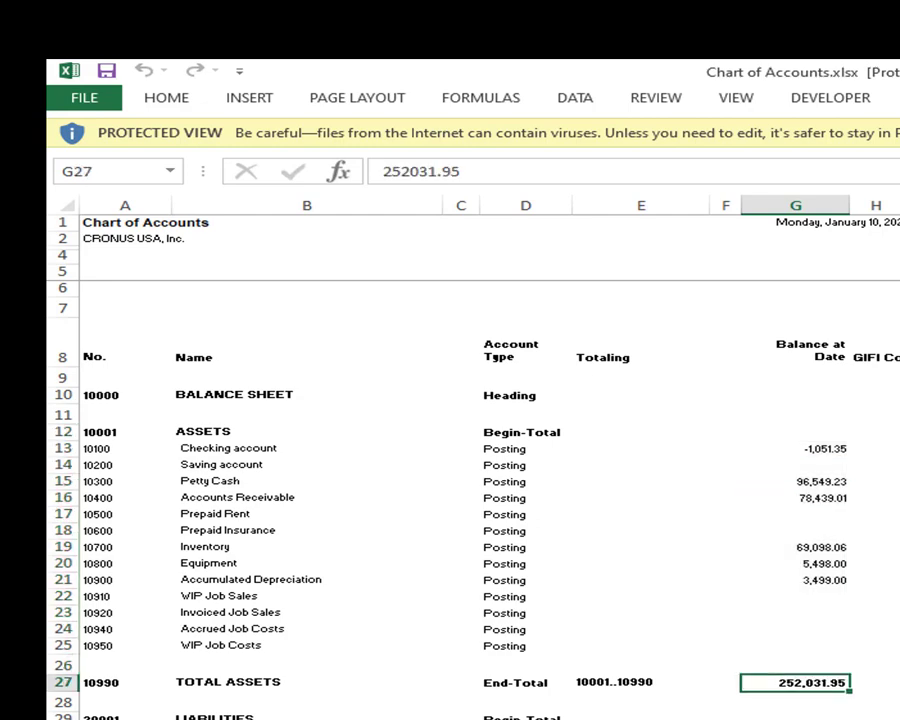
{"action": "scroll", "coordinate": [450, 500], "scroll_direction": "down", "scroll_amount": 13}
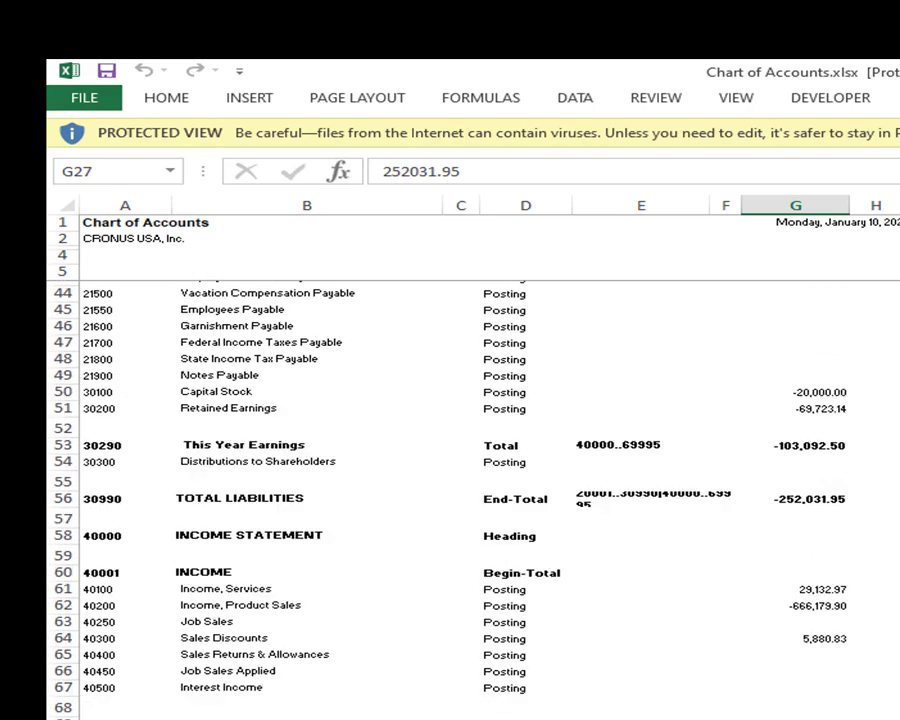
{"action": "scroll", "coordinate": [450, 500], "scroll_direction": "down", "scroll_amount": 4}
{"action": "scroll", "coordinate": [450, 500], "scroll_direction": "up", "scroll_amount": 17}
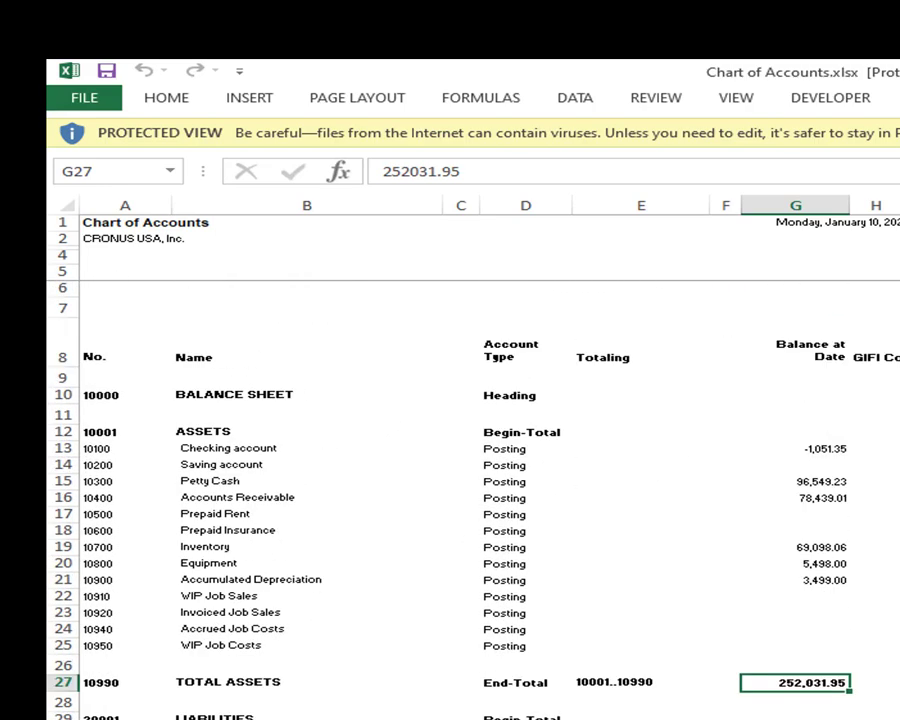
{"action": "left_click", "coordinate": [641, 272]}
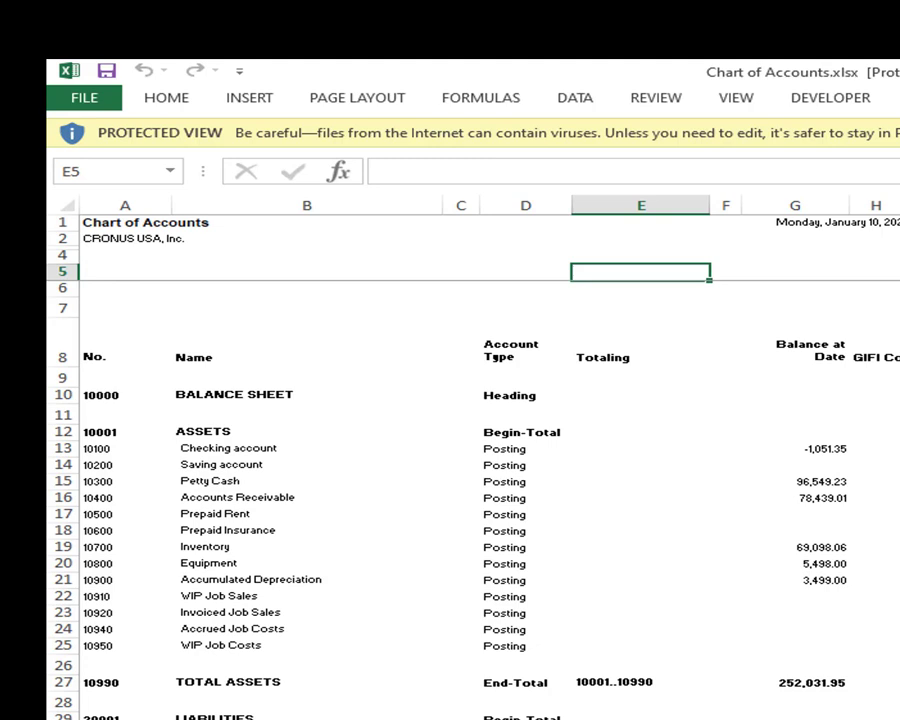
{"action": "key", "text": "alt+F4"}
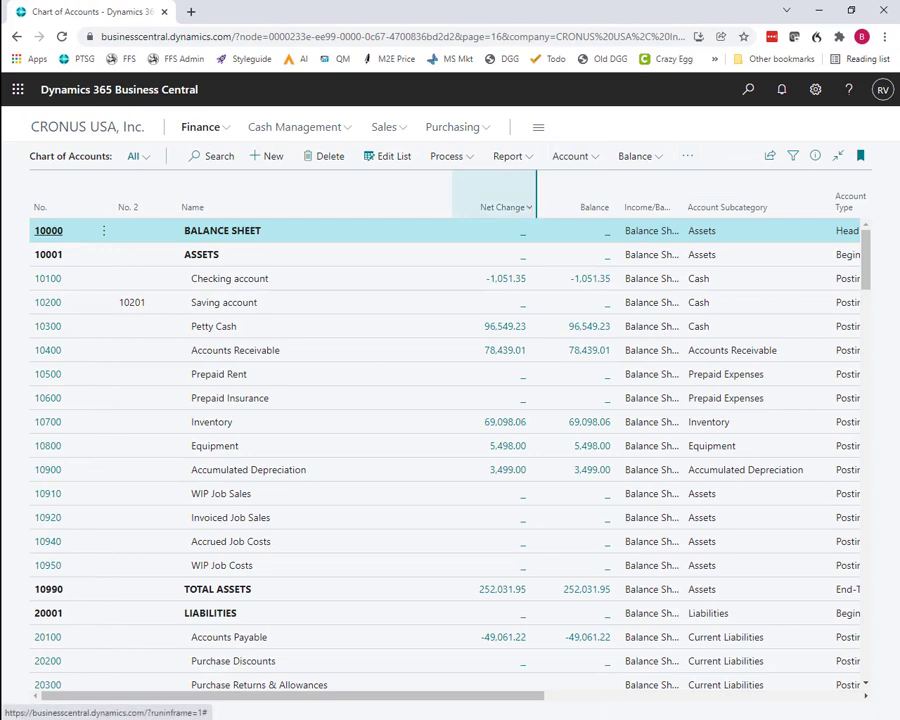
Export the Chart of Accounts report as Microsoft Excel Document (data only) and open the downloaded workbook.
{"action": "left_click", "coordinate": [508, 156]}
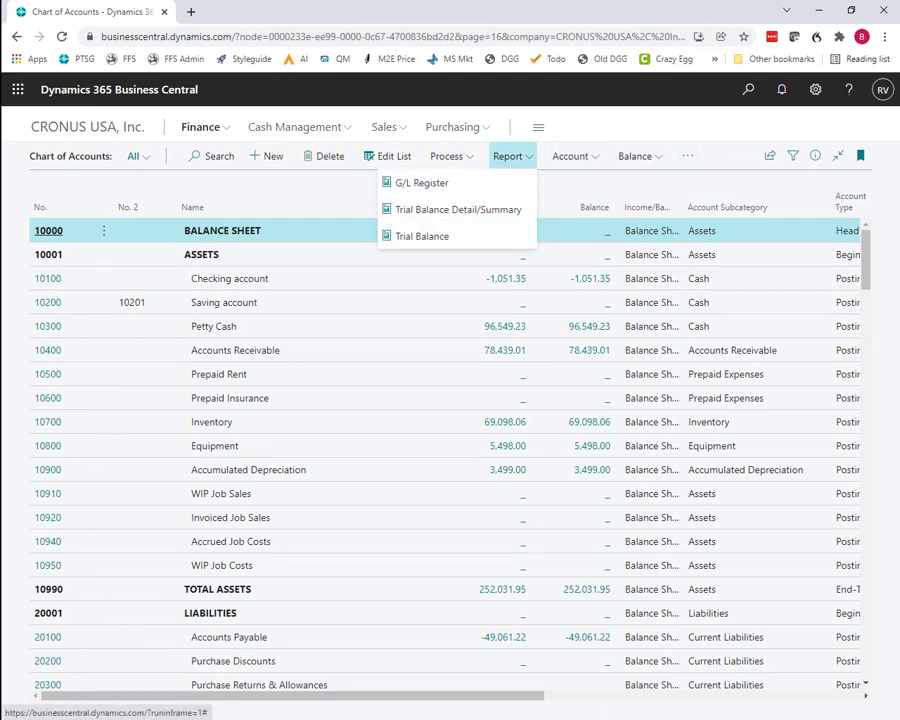
{"action": "left_click", "coordinate": [687, 156]}
{"action": "mouse_move", "coordinate": [620, 210]}
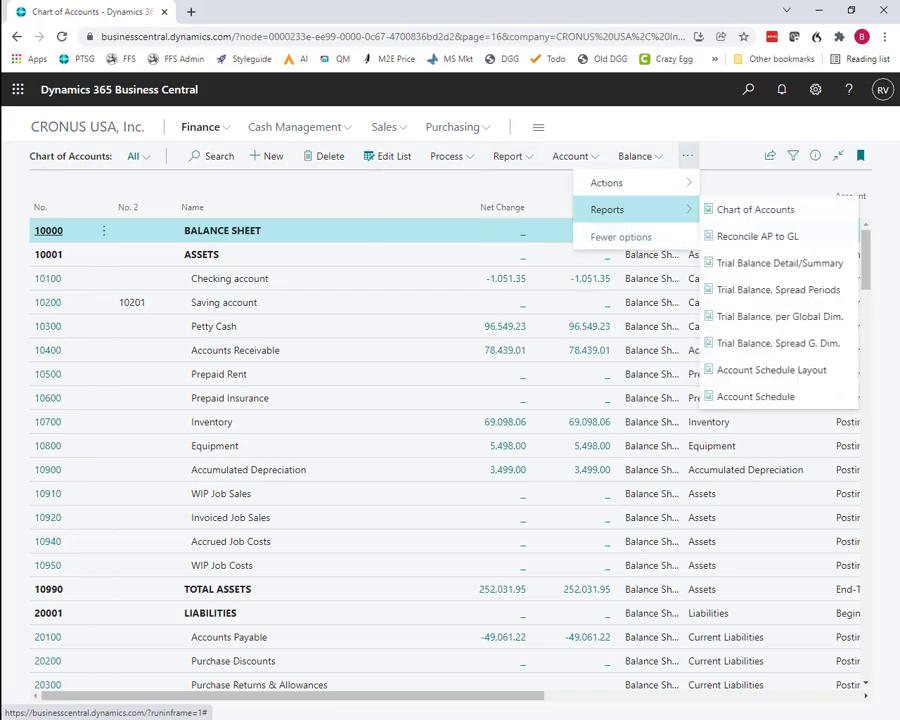
{"action": "left_click", "coordinate": [755, 209]}
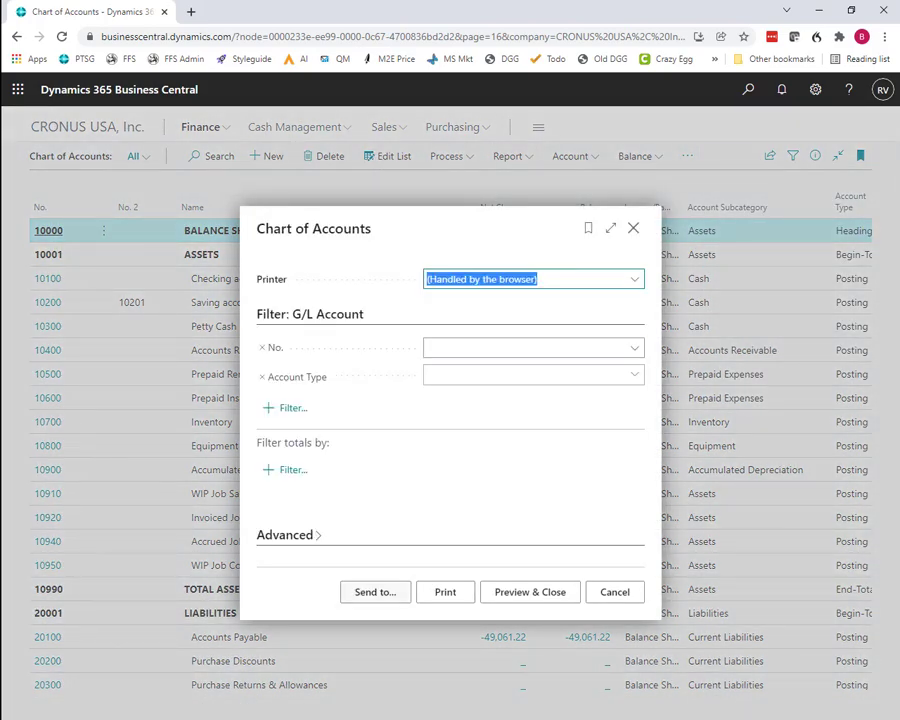
{"action": "left_click", "coordinate": [375, 592]}
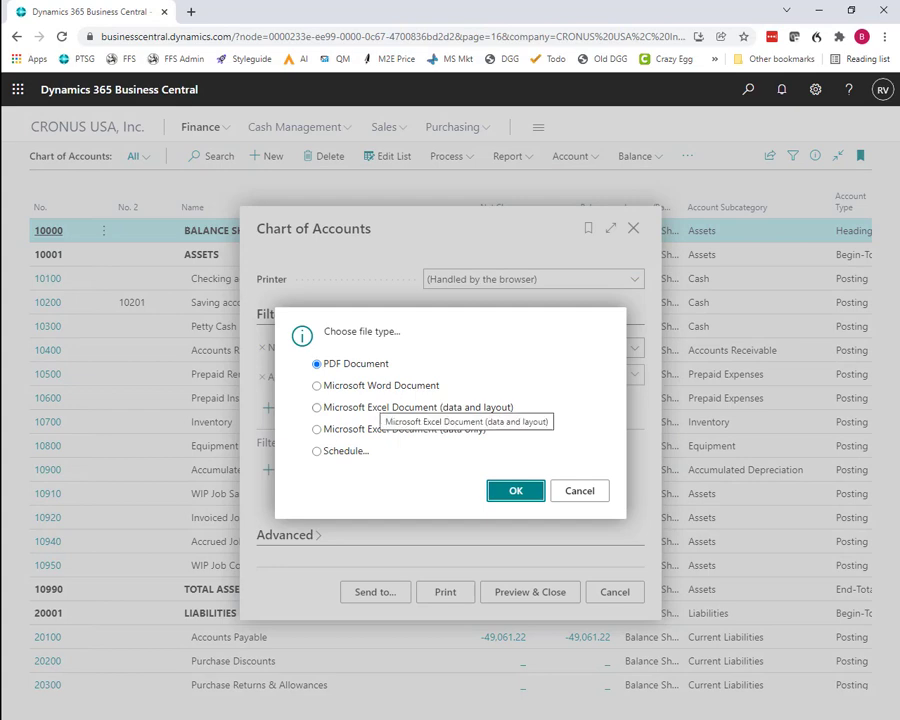
{"action": "left_click", "coordinate": [368, 429]}
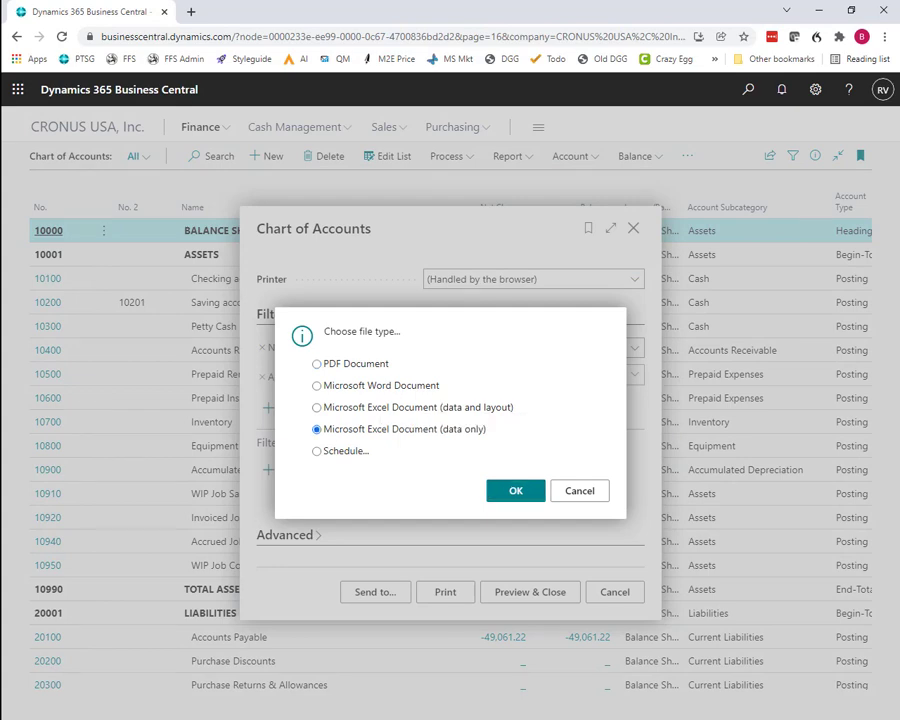
{"action": "left_click", "coordinate": [516, 491]}
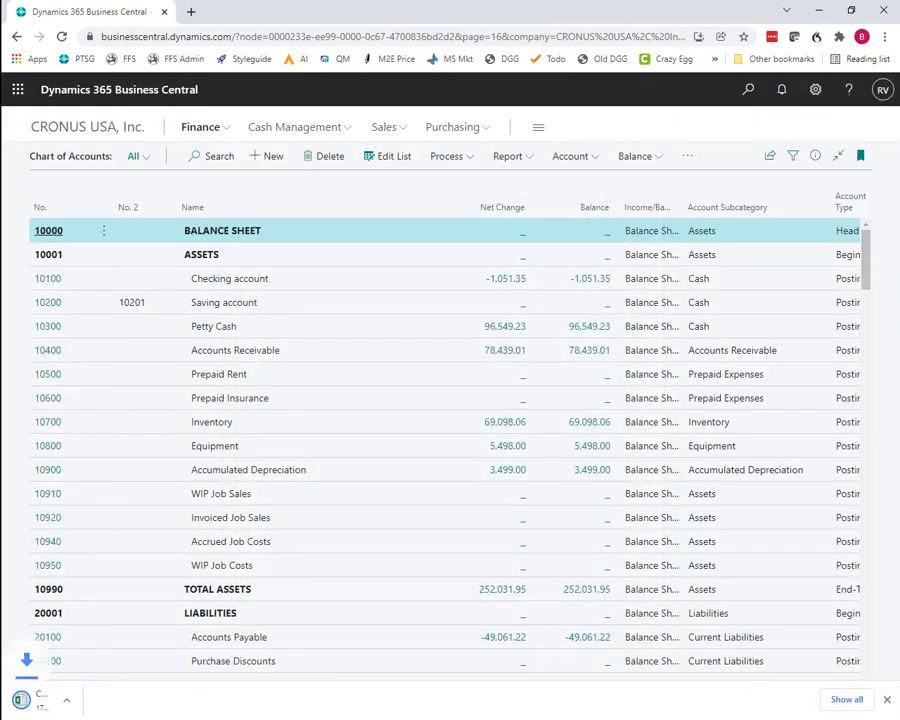
{"action": "left_click", "coordinate": [82, 700]}
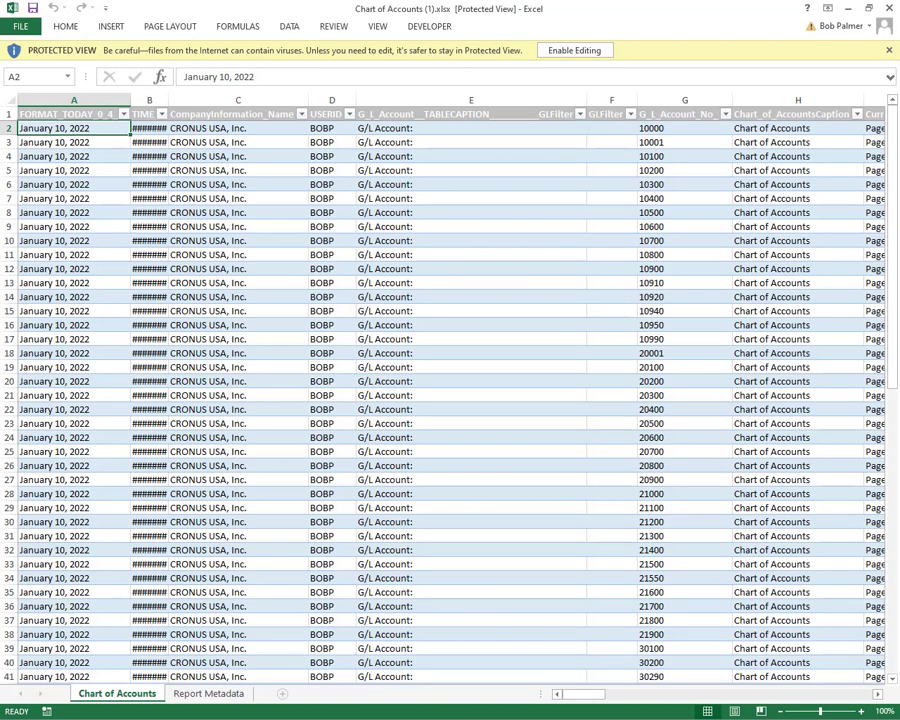
Examine the data-only export's columns across row 13, up to the account names, types and balances at date.
{"action": "left_click", "coordinate": [238, 283]}
{"action": "key", "text": "Right"}
{"action": "key", "text": "Right"}
{"action": "key", "text": "Right"}
{"action": "key", "text": "Right"}
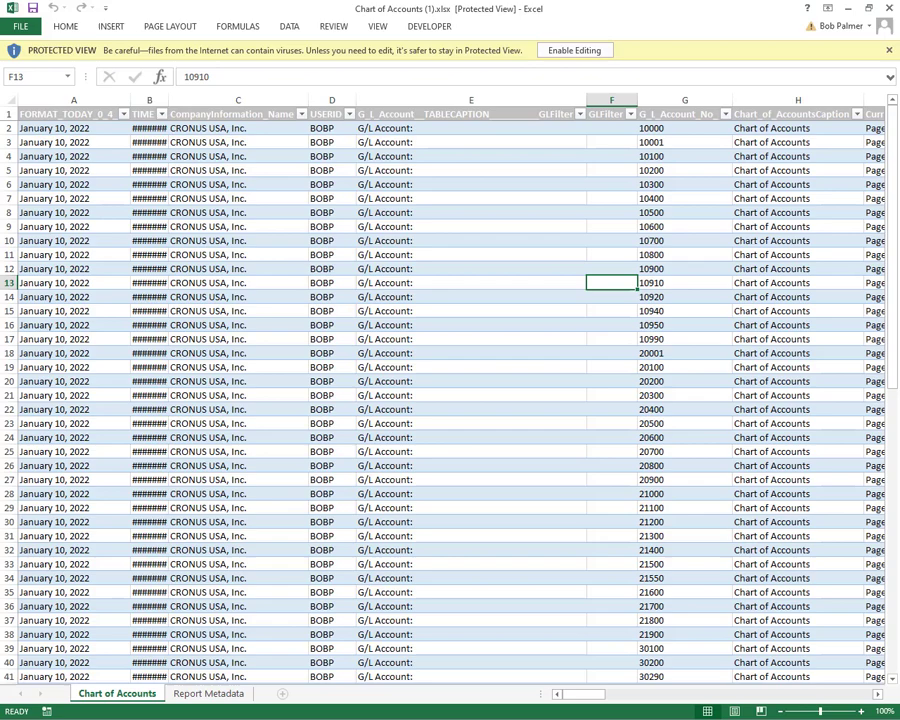
{"action": "key", "text": "Right"}
{"action": "key", "text": "Right"}
{"action": "key", "text": "Right"}
{"action": "key", "text": "Right"}
{"action": "key", "text": "Right"}
{"action": "key", "text": "Right"}
{"action": "key", "text": "Right"}
{"action": "key", "text": "Right"}
{"action": "key", "text": "Right"}
{"action": "key", "text": "Right"}
{"action": "key", "text": "Right"}
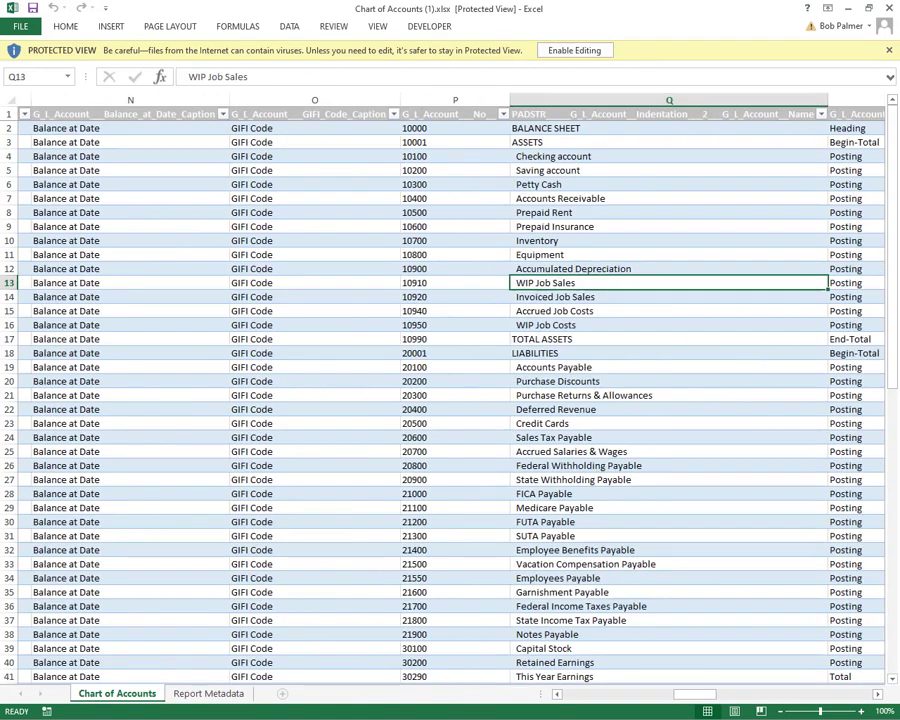
{"action": "key", "text": "Right"}
{"action": "key", "text": "Right"}
{"action": "key", "text": "Right"}
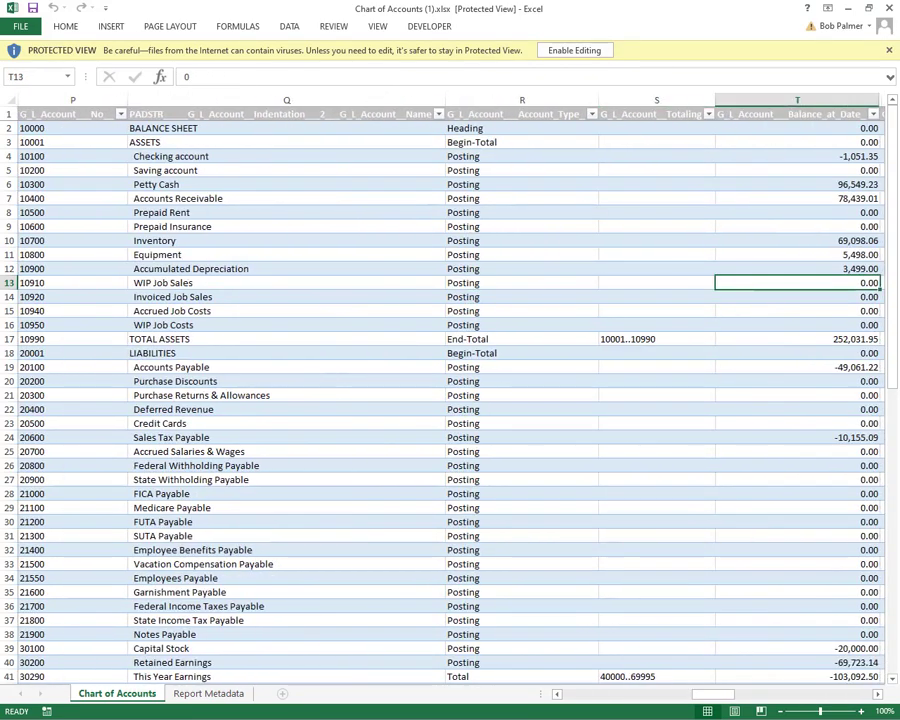
{"action": "key", "text": "Left"}
{"action": "key", "text": "Left"}
{"action": "key", "text": "Left"}
{"action": "key", "text": "Left"}
{"action": "key", "text": "Right"}
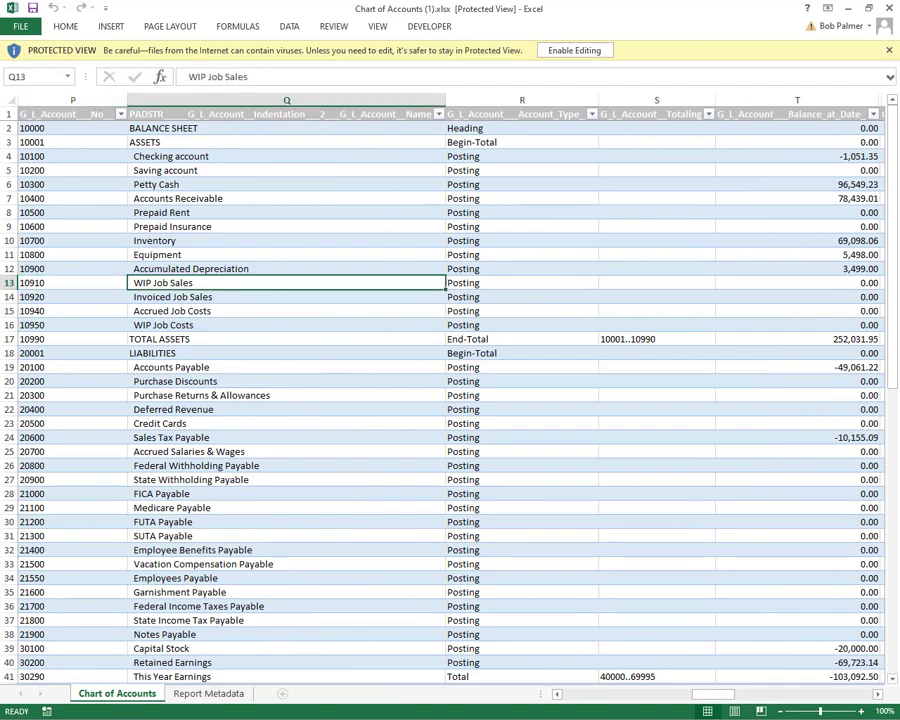
Go back to the data-only export's first columns, look through its rows, and enable editing of the workbook.
{"action": "key", "text": "Left"}
{"action": "key", "text": "Left"}
{"action": "key", "text": "Left"}
{"action": "key", "text": "Left"}
{"action": "key", "text": "Left"}
{"action": "key", "text": "Left"}
{"action": "key", "text": "Left"}
{"action": "key", "text": "Left"}
{"action": "key", "text": "Left"}
{"action": "key", "text": "Left"}
{"action": "key", "text": "Left"}
{"action": "key", "text": "Left"}
{"action": "key", "text": "Left"}
{"action": "key", "text": "Left"}
{"action": "key", "text": "Left"}
{"action": "key", "text": "Page_Down"}
{"action": "key", "text": "Page_Down"}
{"action": "key", "text": "Page_Down"}
{"action": "key", "text": "Page_Down"}
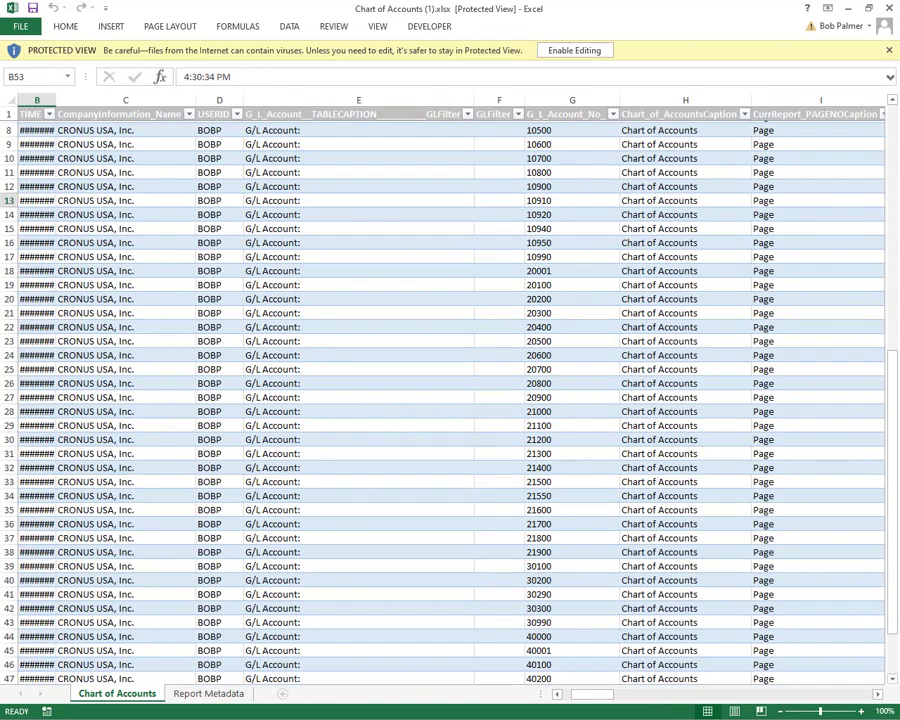
{"action": "key", "text": "Page_Down"}
{"action": "key", "text": "Page_Up"}
{"action": "key", "text": "Page_Up"}
{"action": "key", "text": "Page_Up"}
{"action": "key", "text": "Page_Up"}
{"action": "key", "text": "Page_Up"}
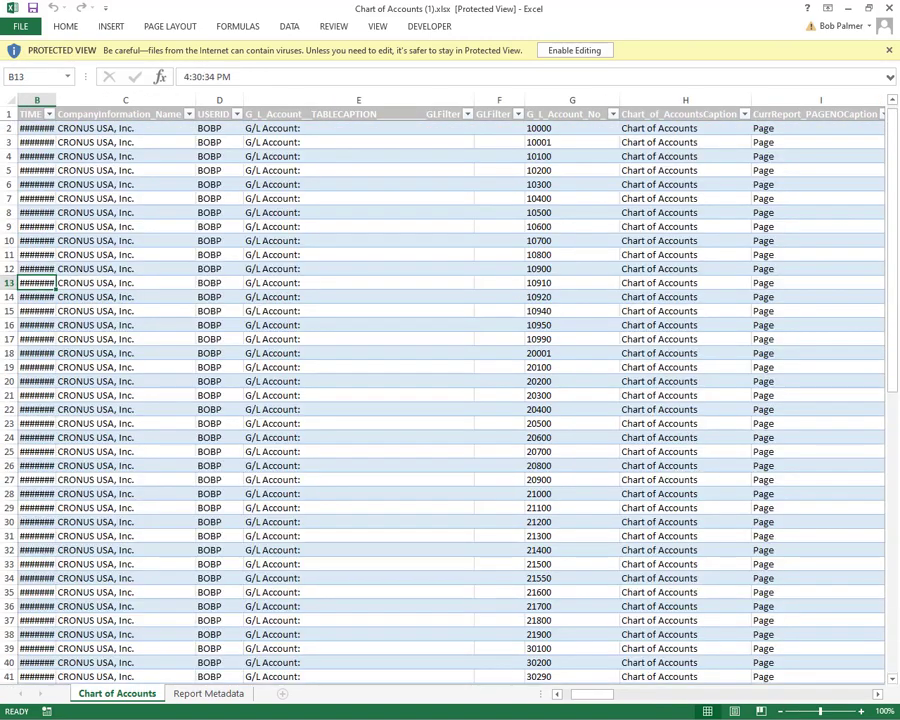
{"action": "key", "text": "Up"}
{"action": "key", "text": "Up"}
{"action": "key", "text": "Up"}
{"action": "key", "text": "Up"}
{"action": "key", "text": "Up"}
{"action": "key", "text": "Up"}
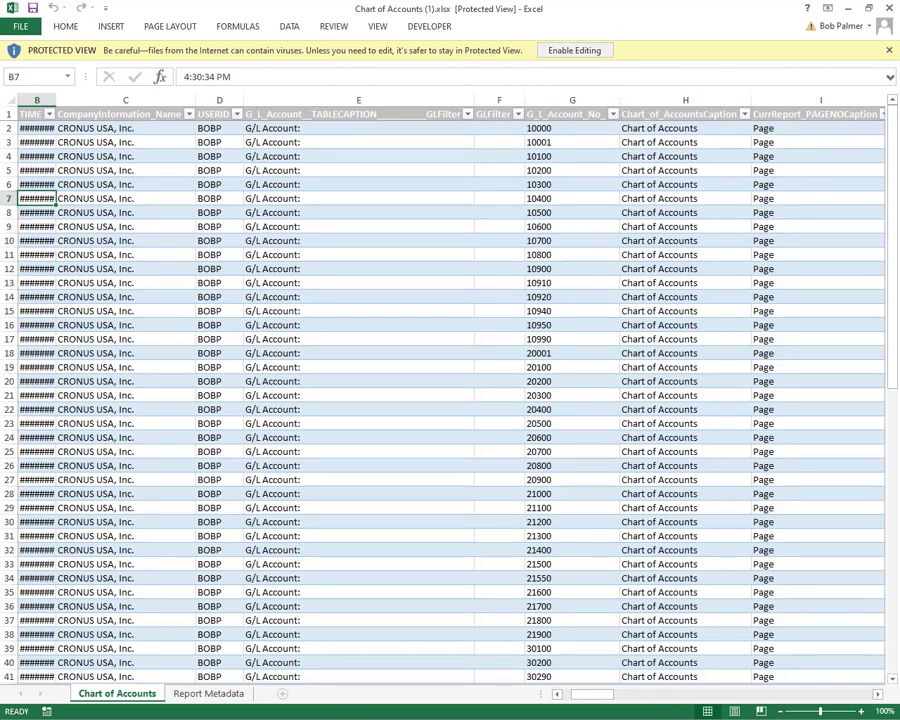
{"action": "left_click", "coordinate": [574, 50]}
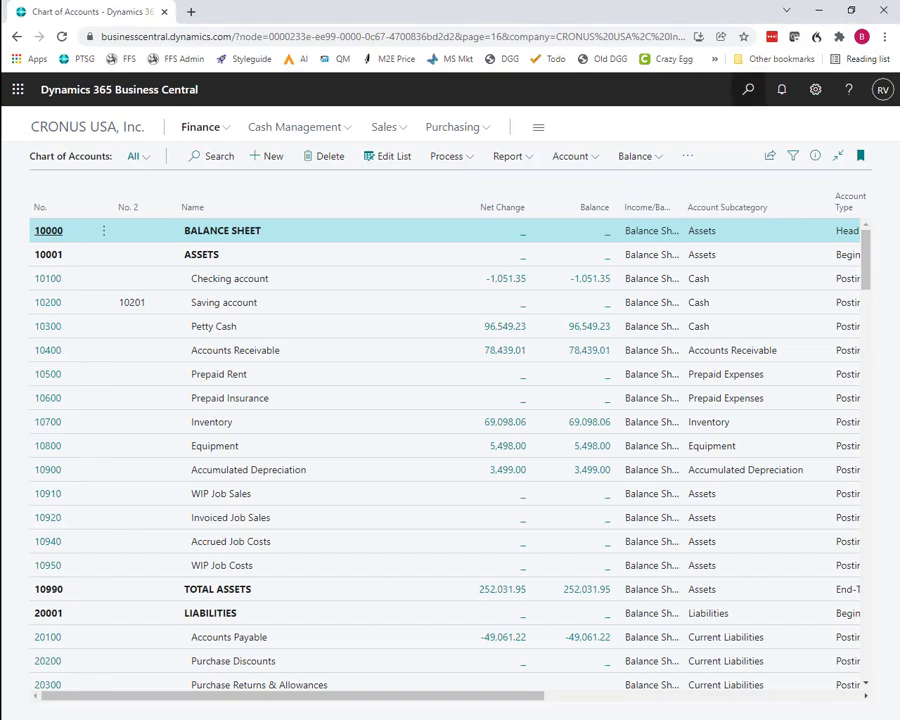
Search for "purchase ord" and open the request page of the Purchase Order Status report.
{"action": "left_click", "coordinate": [748, 89]}
{"action": "type", "text": "purcha"}
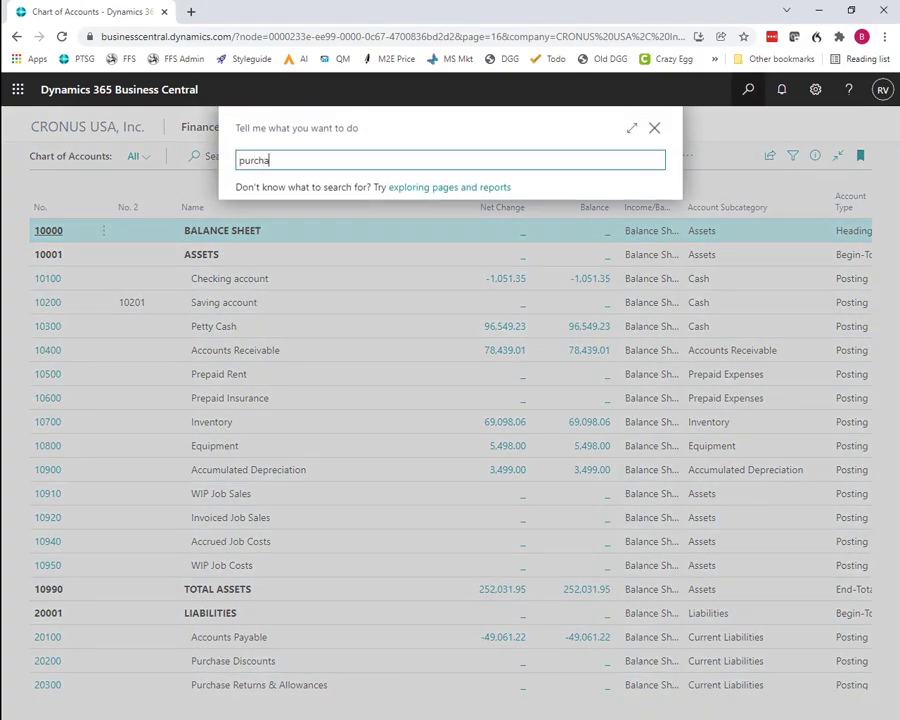
{"action": "type", "text": "se ord"}
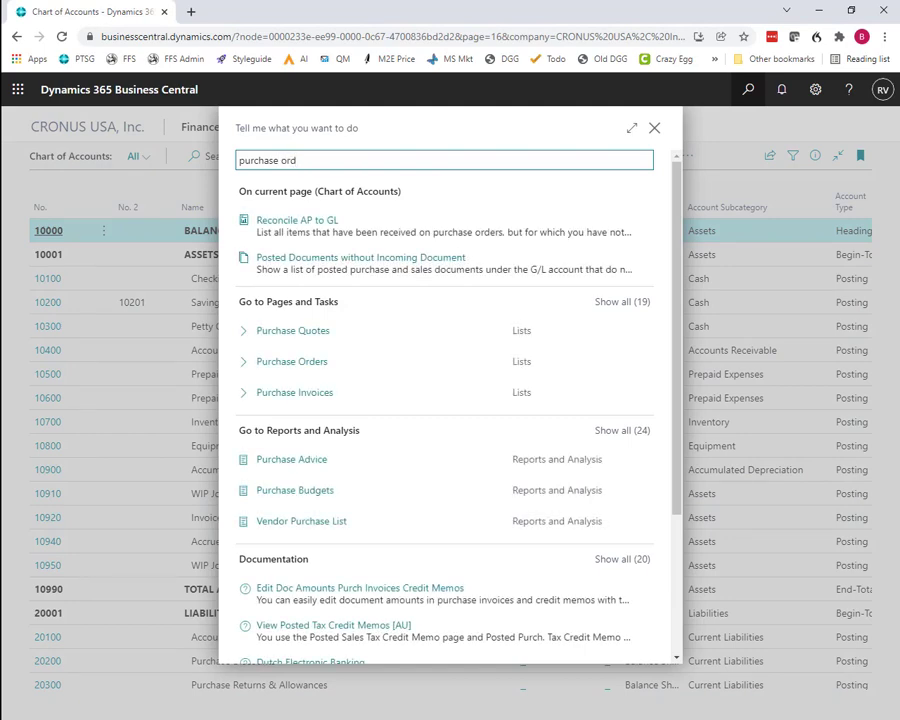
{"action": "left_click", "coordinate": [304, 459]}
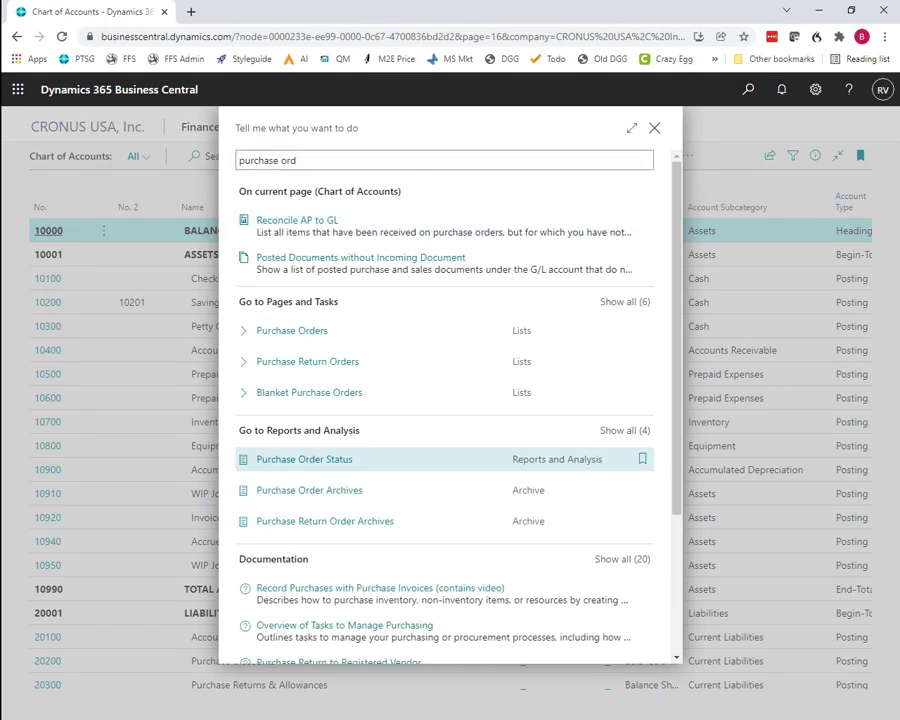
{"action": "key", "text": "Return"}
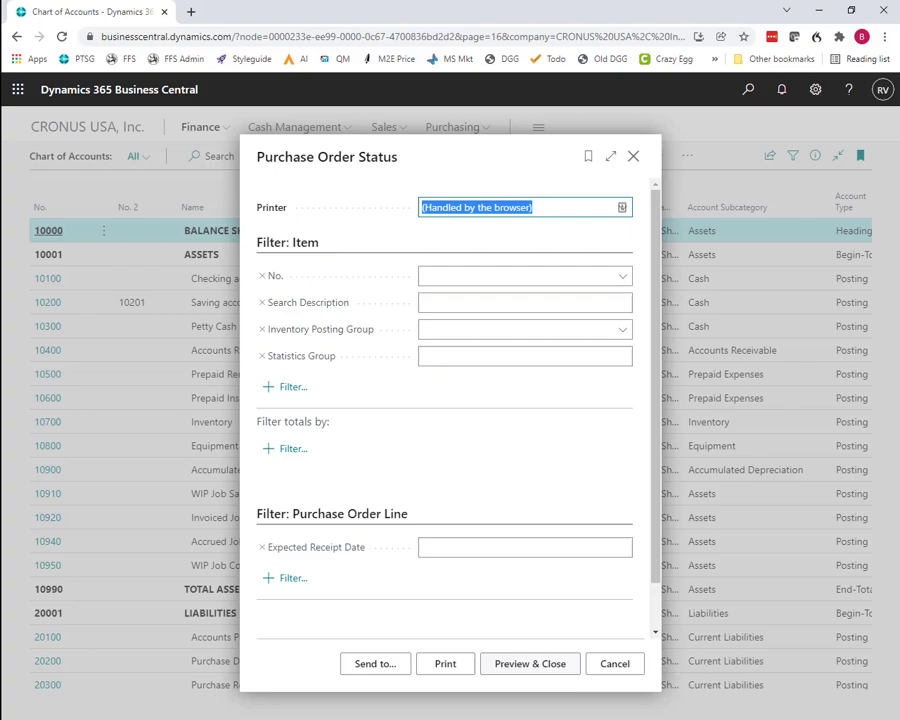
Export the Purchase Order Status report as Microsoft Excel Document (data only) and look across the columns of the downloaded workbook.
{"action": "left_click", "coordinate": [375, 664]}
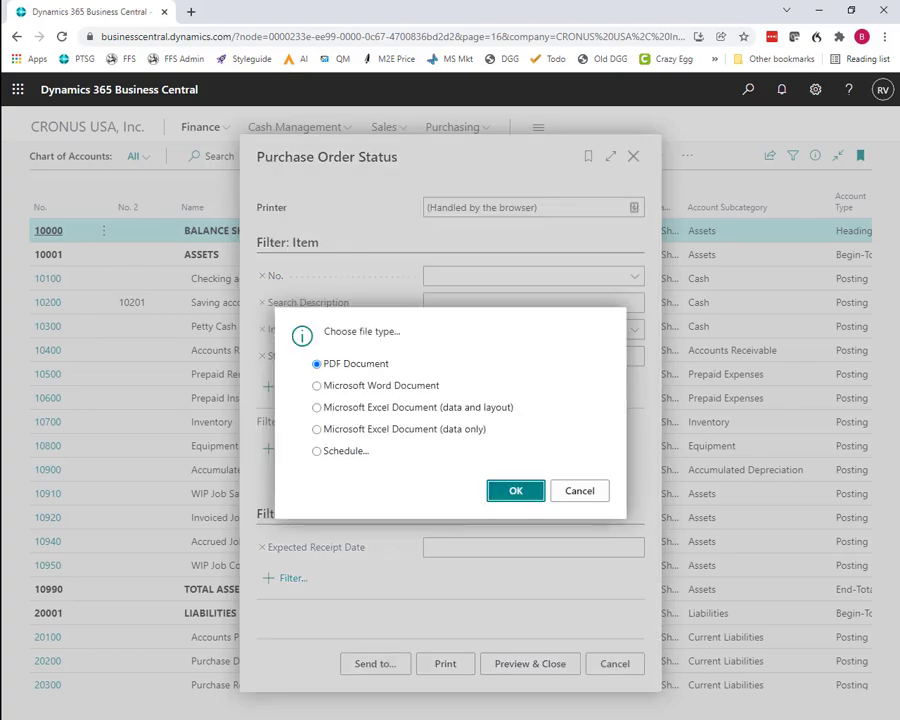
{"action": "key", "text": "Down"}
{"action": "key", "text": "Down"}
{"action": "key", "text": "Down"}
{"action": "key", "text": "Return"}
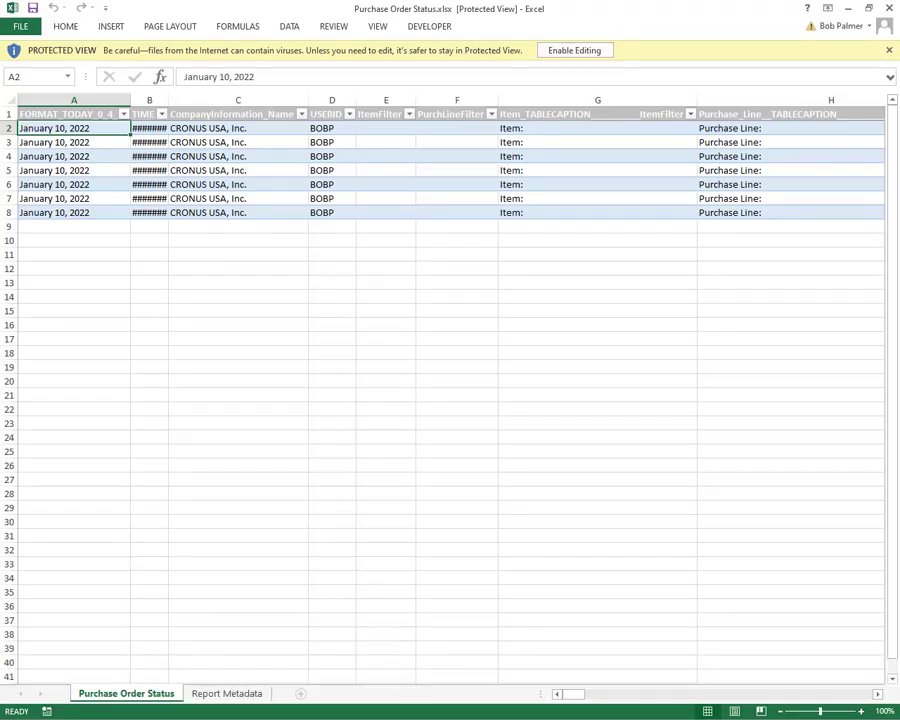
{"action": "left_click_drag", "start_coordinate": [573, 693], "coordinate": [740, 693]}
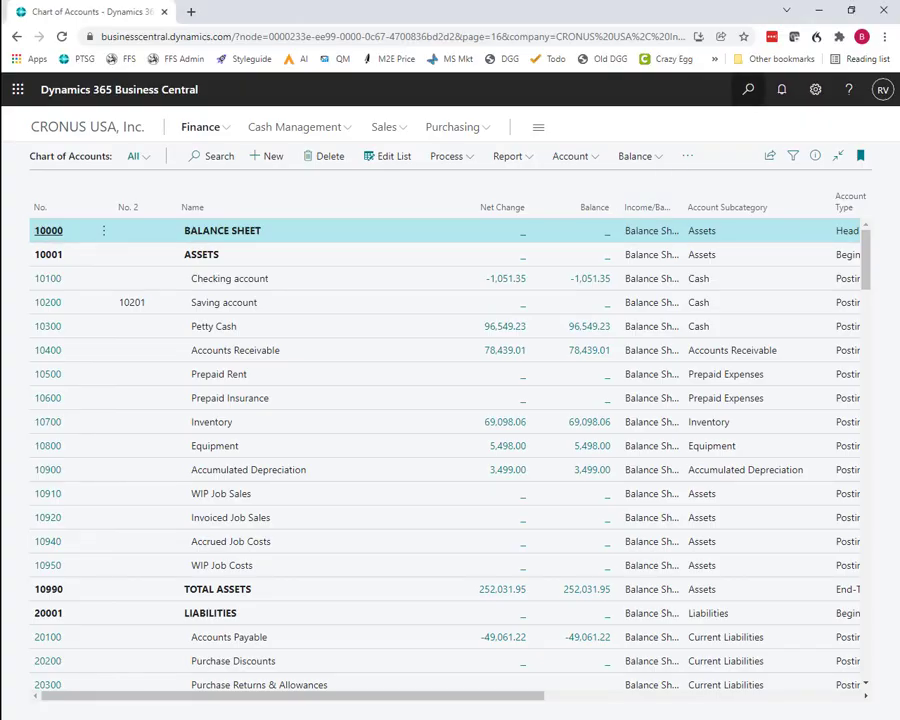
In Business Central, search for "aged acc r" and open the request page of the Aged Accounts Receivable report.
{"action": "key", "text": "alt+q"}
{"action": "type", "text": "aged acc"}
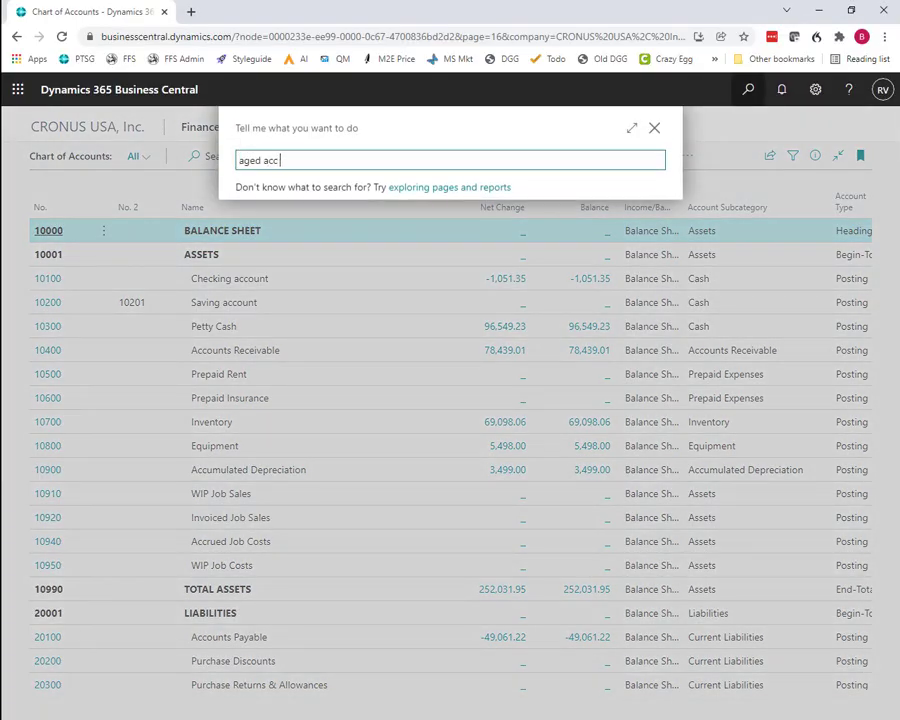
{"action": "type", "text": " r"}
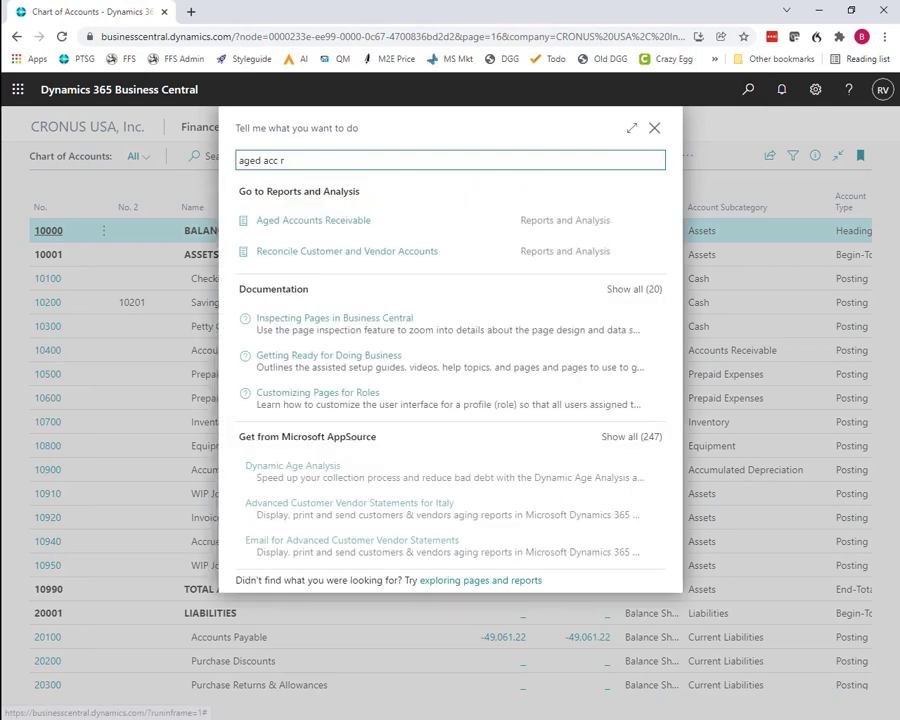
{"action": "key", "text": "Down"}
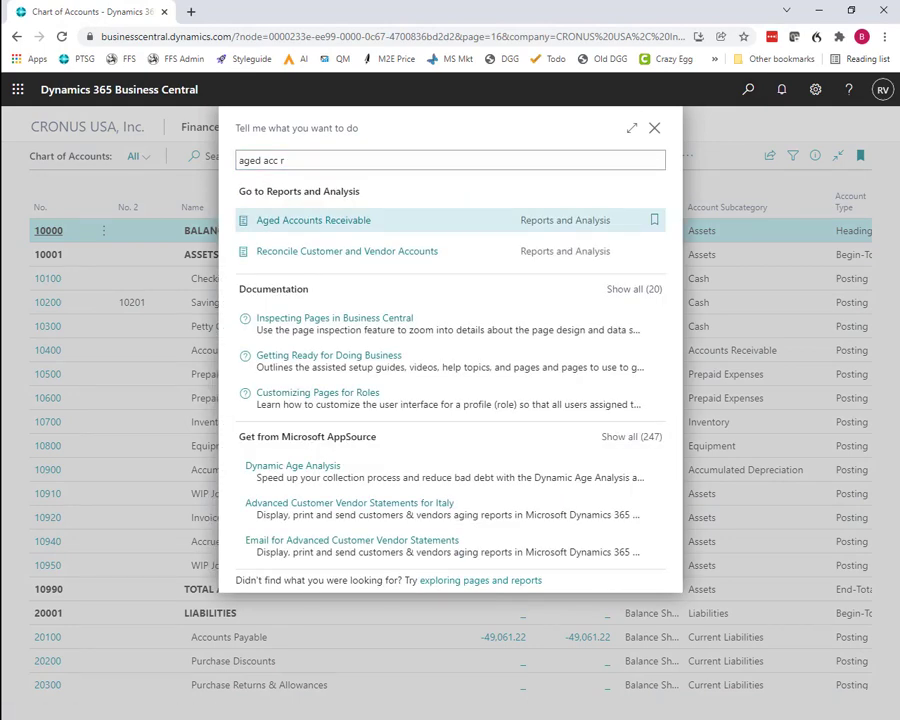
{"action": "key", "text": "Return"}
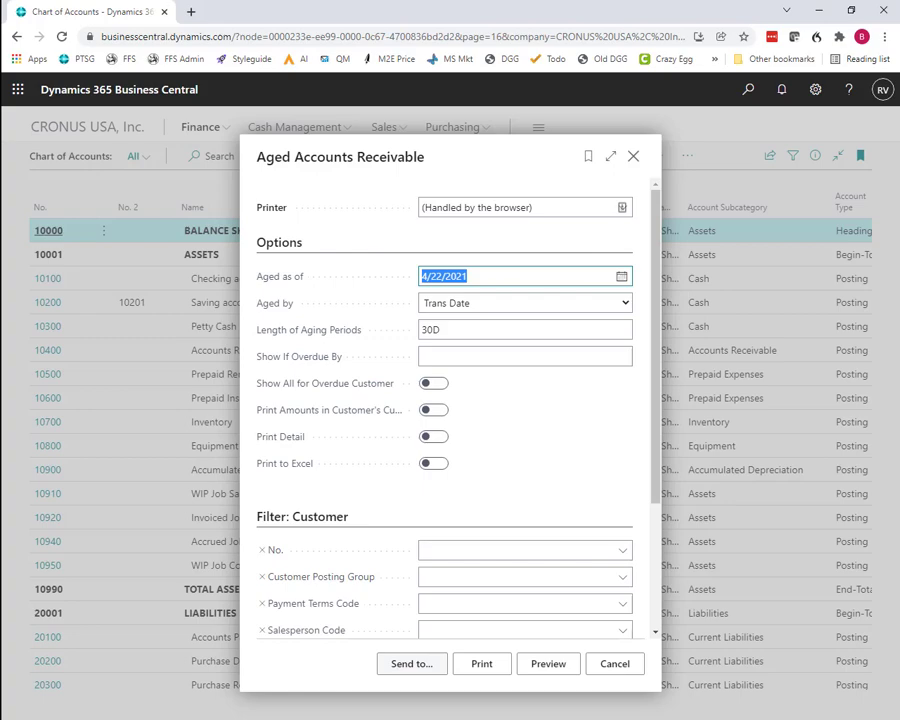
Export the Aged Accounts Receivable report as Microsoft Excel Document (data only) and open the downloaded workbook.
{"action": "left_click", "coordinate": [412, 664]}
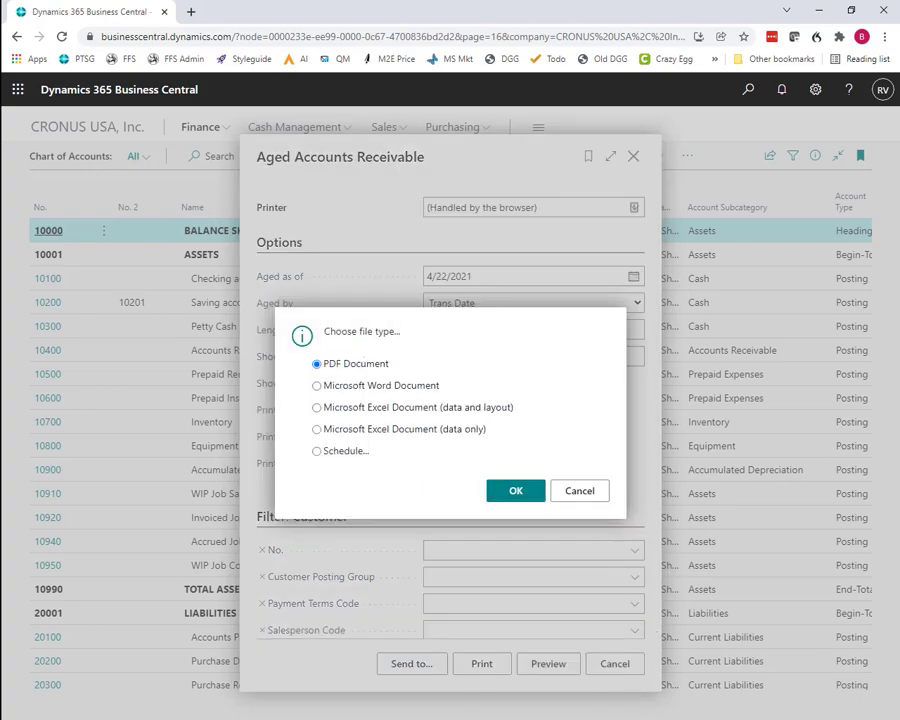
{"action": "left_click", "coordinate": [317, 430]}
{"action": "key", "text": "Return"}
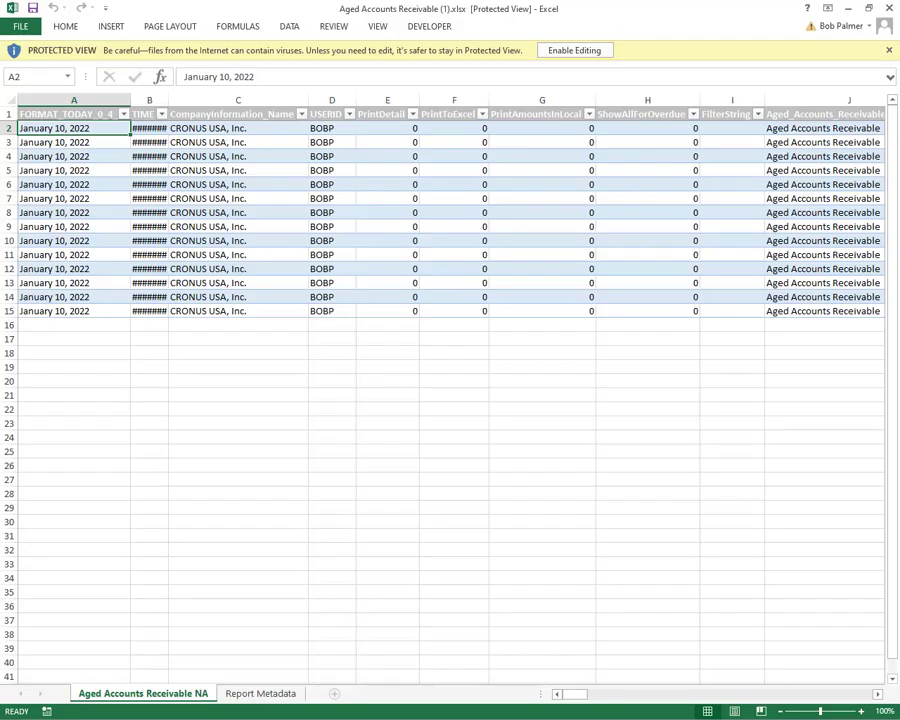
Examine the receivables export across row 4, through the caption, aging-period and grand balance columns up to the customer names.
{"action": "key", "text": "Down"}
{"action": "key", "text": "Down"}
{"action": "key", "text": "Right"}
{"action": "key", "text": "Right"}
{"action": "key", "text": "Right"}
{"action": "key", "text": "Right"}
{"action": "key", "text": "Right"}
{"action": "key", "text": "Right"}
{"action": "key", "text": "Right"}
{"action": "key", "text": "Right"}
{"action": "key", "text": "Right"}
{"action": "key", "text": "Right"}
{"action": "key", "text": "Right"}
{"action": "key", "text": "Right"}
{"action": "key", "text": "Right"}
{"action": "key", "text": "Right"}
{"action": "key", "text": "Right"}
{"action": "key", "text": "Right"}
{"action": "key", "text": "Right"}
{"action": "key", "text": "Right"}
{"action": "key", "text": "Right"}
{"action": "key", "text": "Right"}
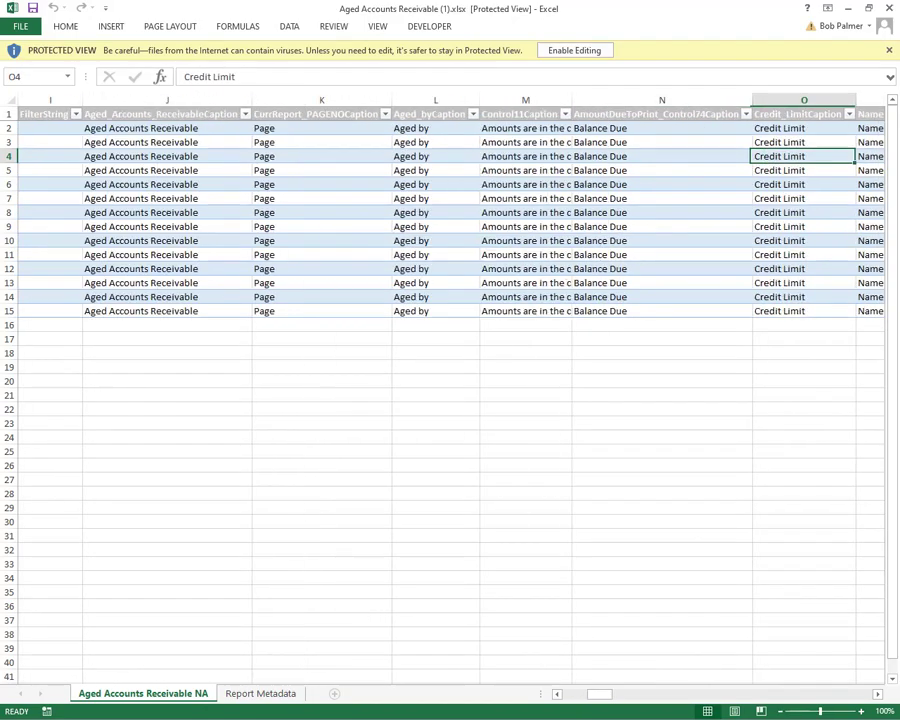
{"action": "key", "text": "Right"}
{"action": "key", "text": "Right"}
{"action": "key", "text": "Right"}
{"action": "key", "text": "Right"}
{"action": "key", "text": "Right"}
{"action": "key", "text": "Right"}
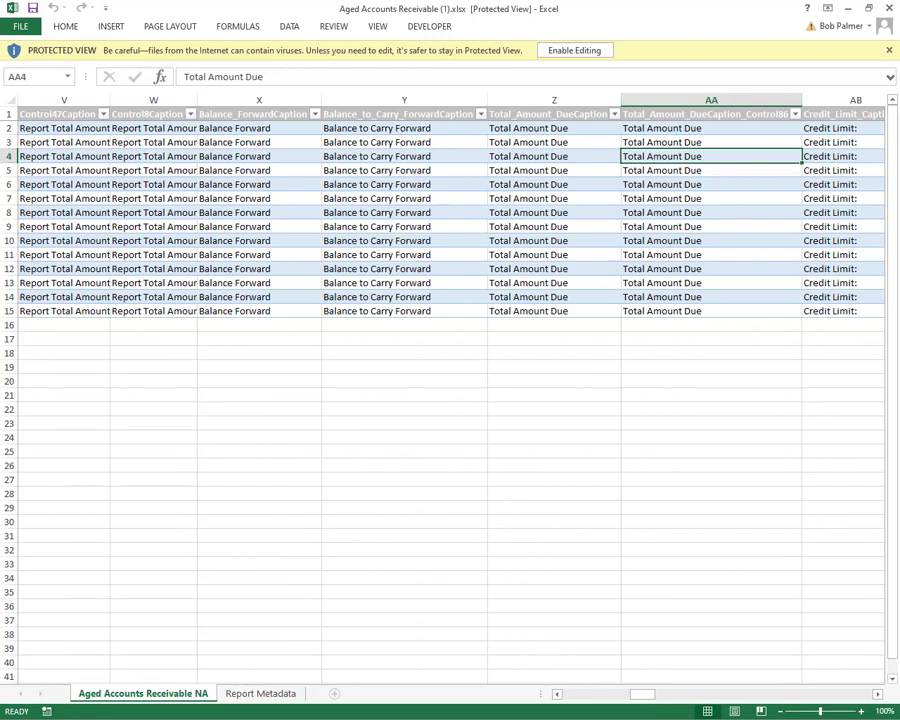
{"action": "key", "text": "Right"}
{"action": "key", "text": "Right"}
{"action": "key", "text": "Right"}
{"action": "key", "text": "Right"}
{"action": "key", "text": "Right"}
{"action": "key", "text": "Right"}
{"action": "key", "text": "Right"}
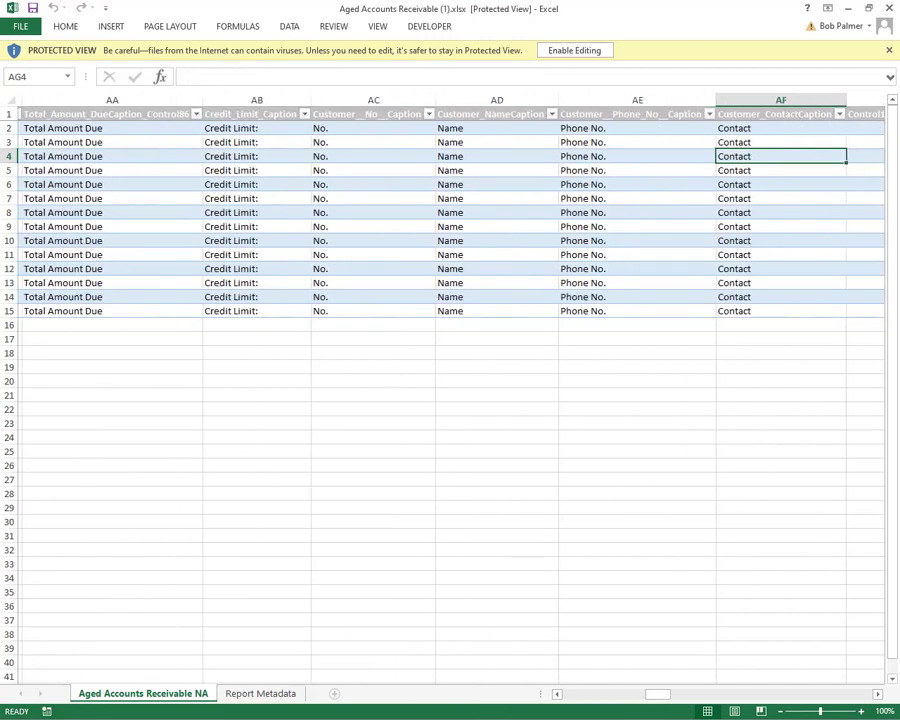
{"action": "key", "text": "Right"}
{"action": "key", "text": "Right"}
{"action": "key", "text": "Right"}
{"action": "key", "text": "Right"}
{"action": "key", "text": "Right"}
{"action": "key", "text": "Right"}
{"action": "key", "text": "Right"}
{"action": "key", "text": "Right"}
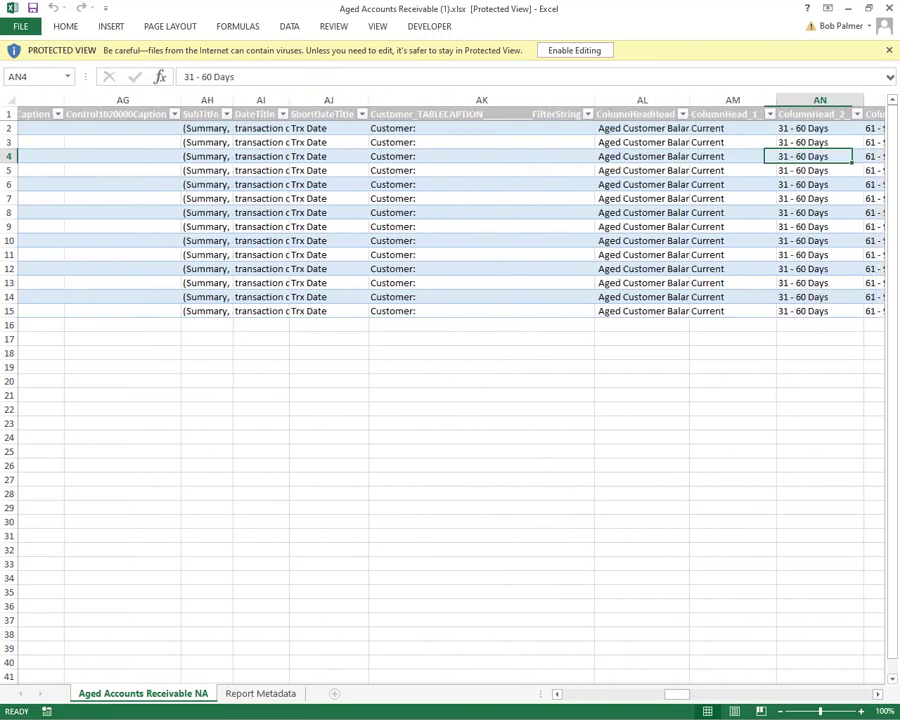
{"action": "key", "text": "Right"}
{"action": "key", "text": "Right"}
{"action": "key", "text": "Right"}
{"action": "key", "text": "Right"}
{"action": "key", "text": "Right"}
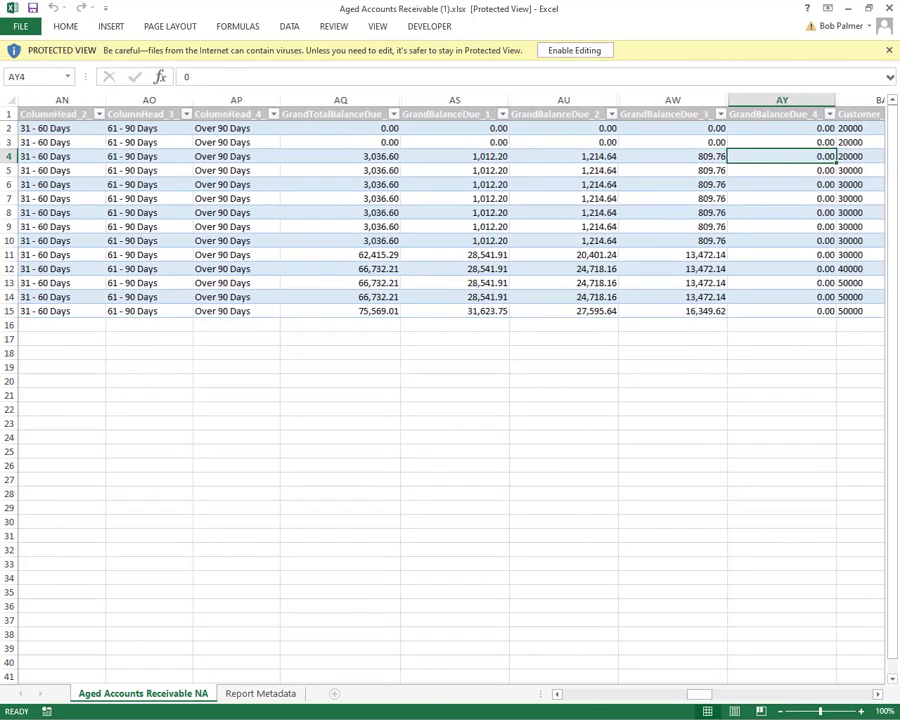
{"action": "key", "text": "Right"}
{"action": "key", "text": "Right"}
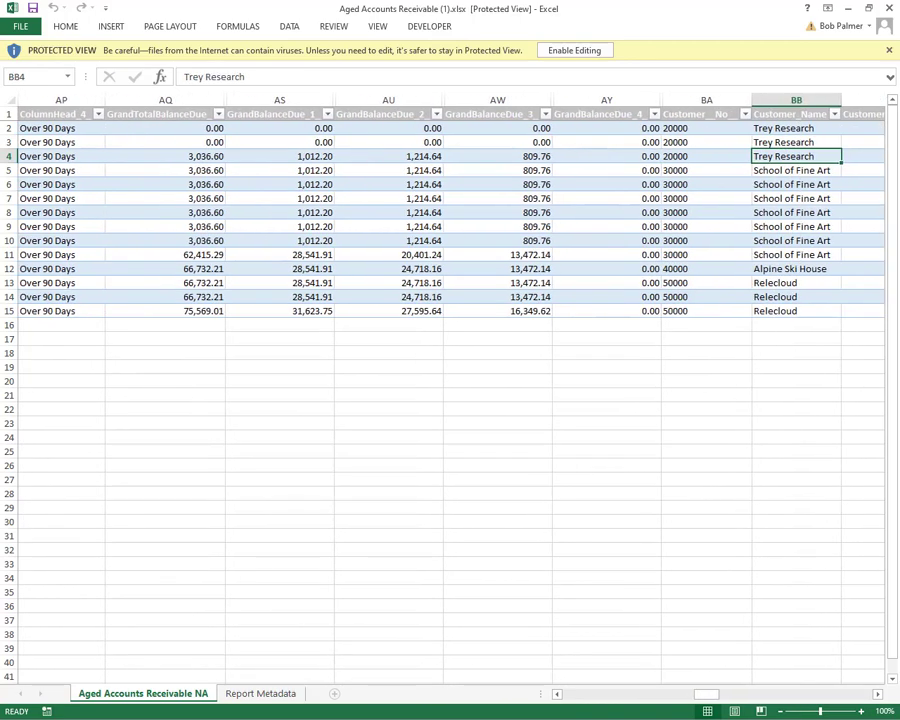
Examine row 9 from the last grand balance column past the customer details to the total balance due and first aging balance.
{"action": "left_click", "coordinate": [607, 227]}
{"action": "key", "text": "Right"}
{"action": "key", "text": "Right"}
{"action": "key", "text": "Right"}
{"action": "key", "text": "Right"}
{"action": "key", "text": "Right"}
{"action": "key", "text": "Right"}
{"action": "key", "text": "Right"}
{"action": "key", "text": "Right"}
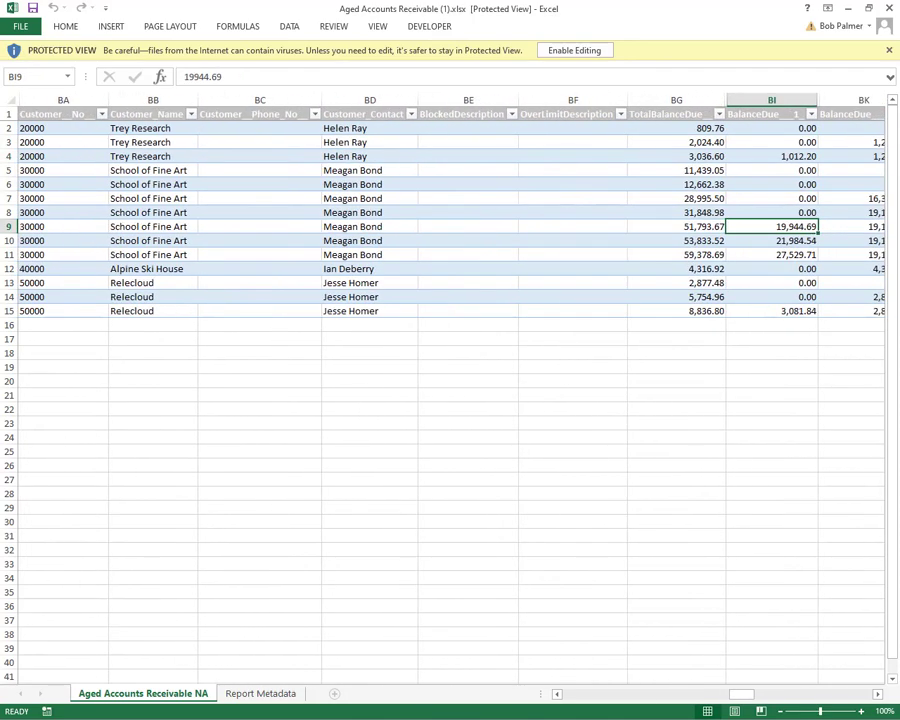
Go back across row 9 from the customer balances through the aging and customer caption columns toward the export's first columns.
{"action": "key", "text": "Left"}
{"action": "key", "text": "Left"}
{"action": "key", "text": "Left"}
{"action": "key", "text": "Left"}
{"action": "key", "text": "Left"}
{"action": "key", "text": "Left"}
{"action": "key", "text": "Left"}
{"action": "key", "text": "Left"}
{"action": "key", "text": "Left"}
{"action": "key", "text": "Left"}
{"action": "key", "text": "Left"}
{"action": "key", "text": "Left"}
{"action": "key", "text": "Left"}
{"action": "key", "text": "Left"}
{"action": "key", "text": "Left"}
{"action": "key", "text": "Left"}
{"action": "key", "text": "Left"}
{"action": "key", "text": "Left"}
{"action": "key", "text": "Left"}
{"action": "key", "text": "Left"}
{"action": "key", "text": "Left"}
{"action": "key", "text": "Left"}
{"action": "key", "text": "Left"}
{"action": "key", "text": "Left"}
{"action": "key", "text": "Left"}
{"action": "key", "text": "Left"}
{"action": "key", "text": "Left"}
{"action": "key", "text": "Left"}
{"action": "key", "text": "Left"}
{"action": "key", "text": "Left"}
{"action": "key", "text": "Left"}
{"action": "key", "text": "Left"}
{"action": "key", "text": "Left"}
{"action": "key", "text": "Left"}
{"action": "key", "text": "Left"}
{"action": "key", "text": "Left"}
{"action": "key", "text": "Left"}
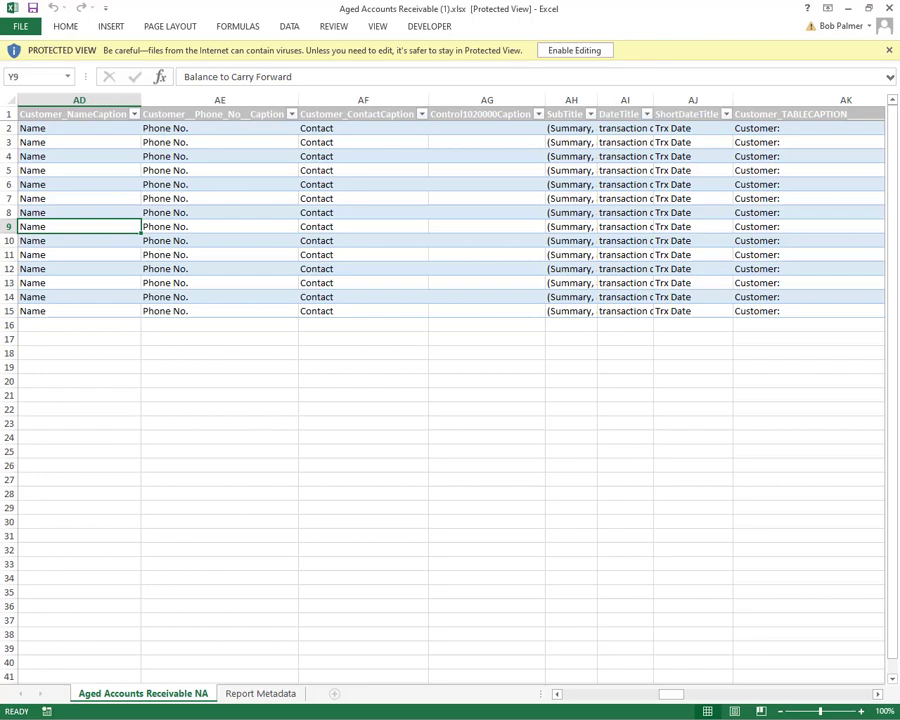